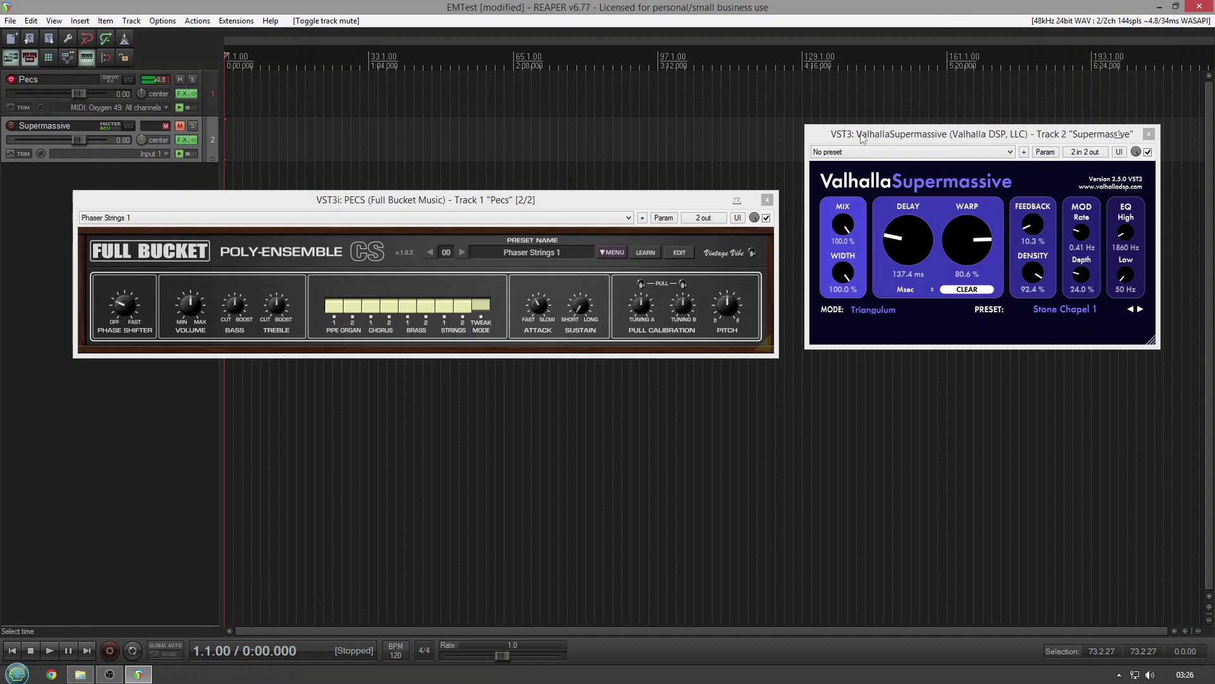
Step: Try the Strings 2 voice in PECS and load the Analog Strings preset
click(458, 309)
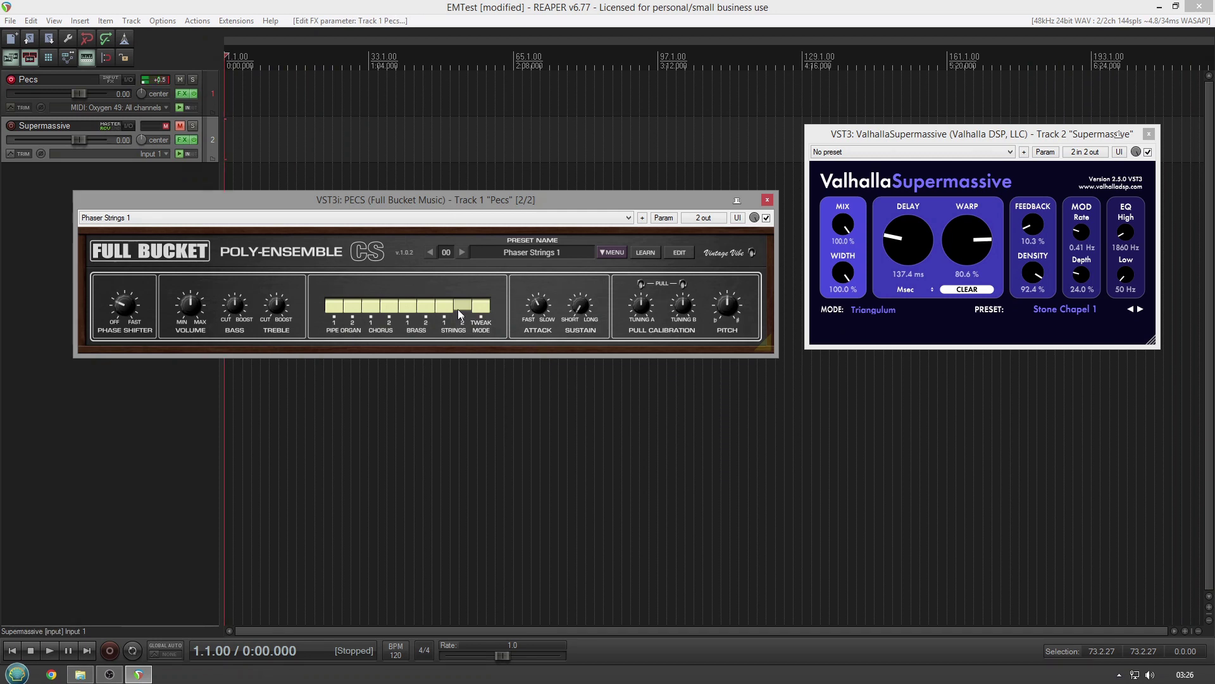
click(403, 217)
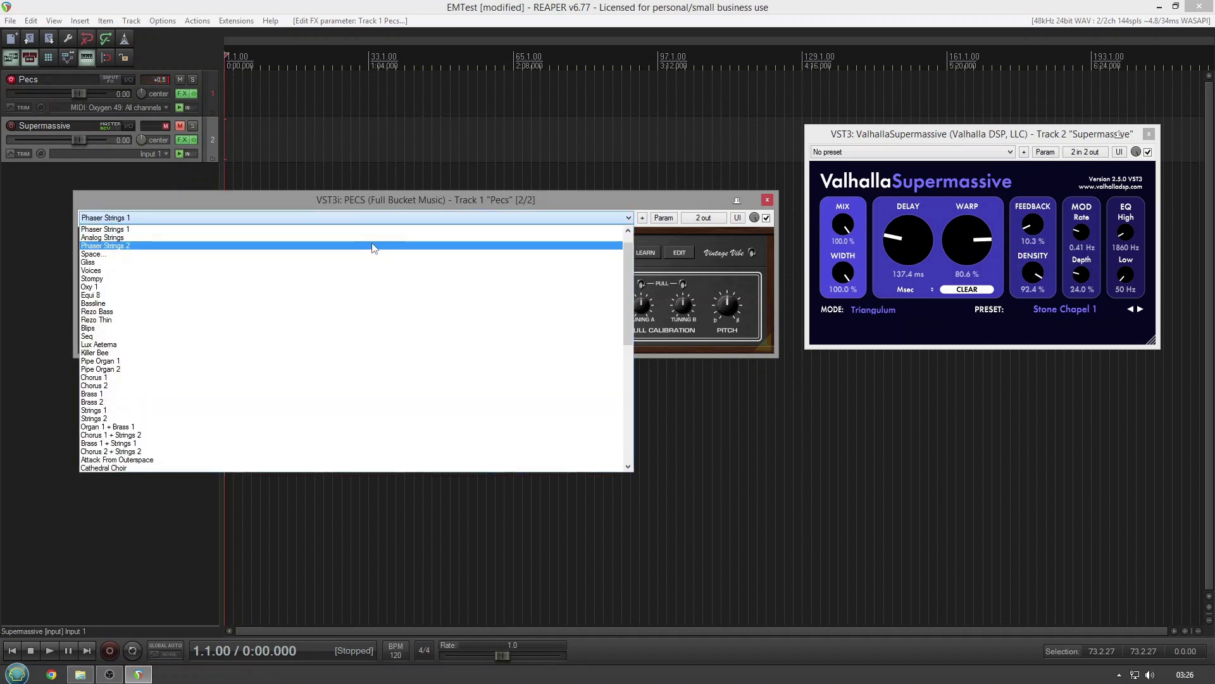
click(373, 238)
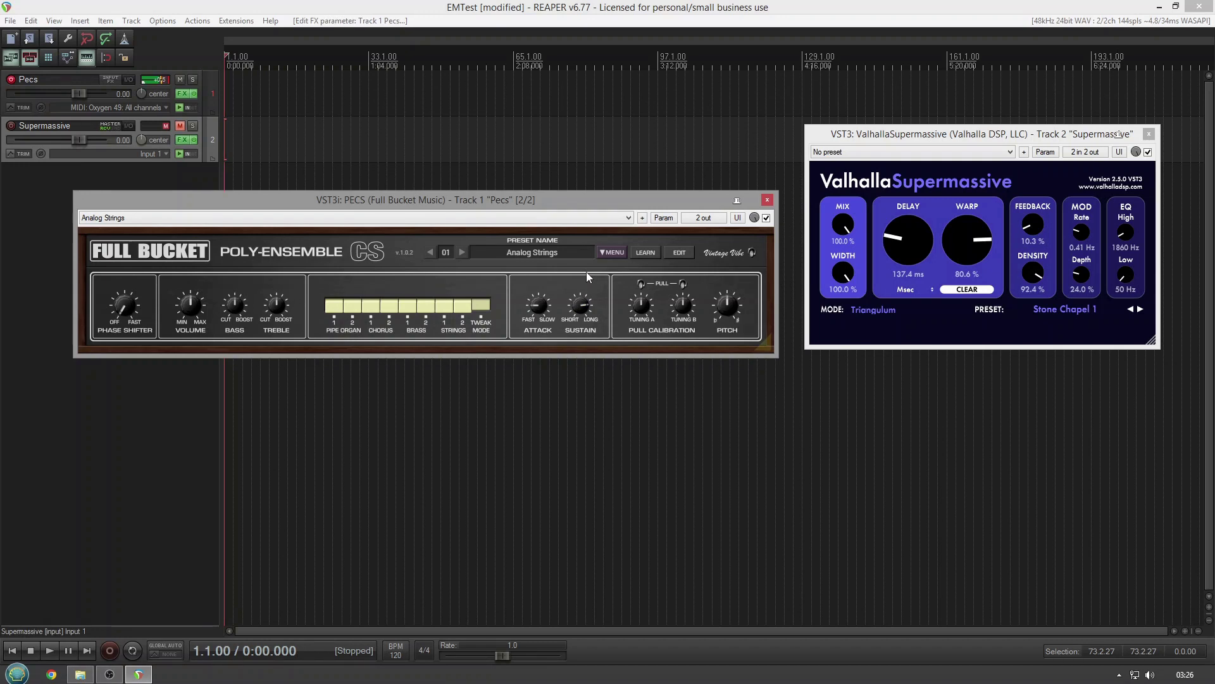
Step: Show the full PECS edit panel and adjust the filter cutoff and the voice mixer's routing, VCF and Pre-1 levels
mouse_move(539, 293)
click(680, 253)
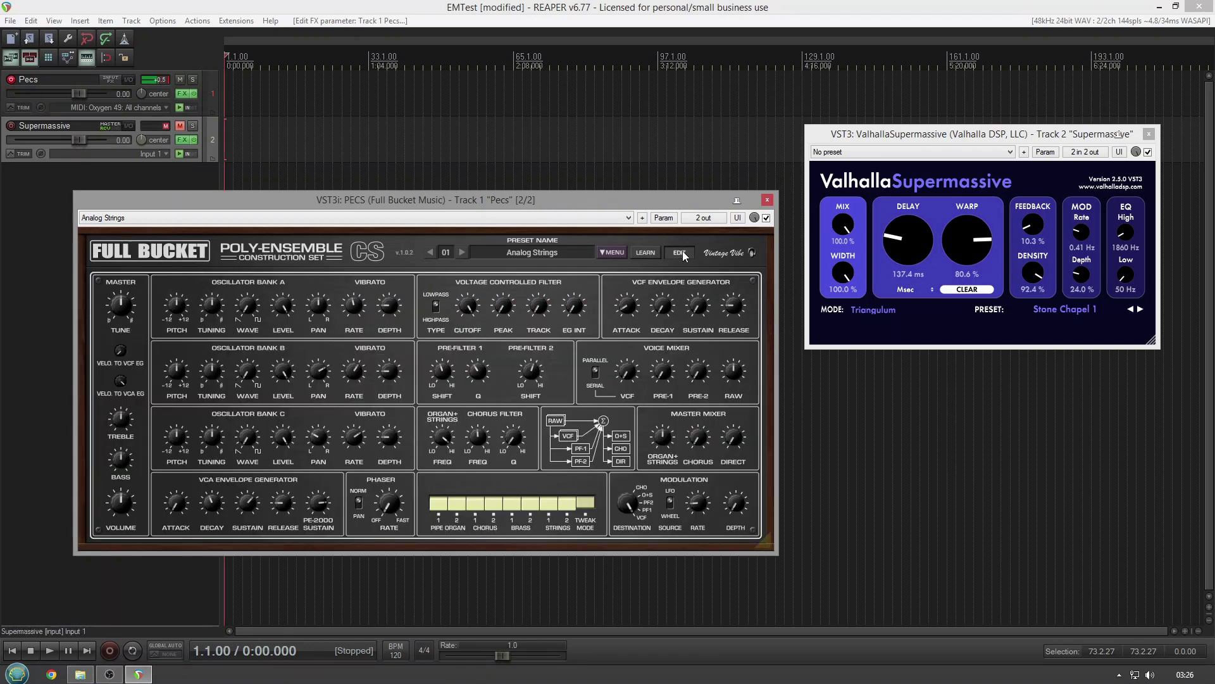
drag(467, 306, 472, 352)
click(595, 373)
drag(631, 371, 631, 372)
drag(662, 367, 669, 370)
mouse_move(466, 298)
mouse_move(629, 305)
Step: Audition the Space... preset in PECS and switch to the Oxy 1 preset
click(314, 218)
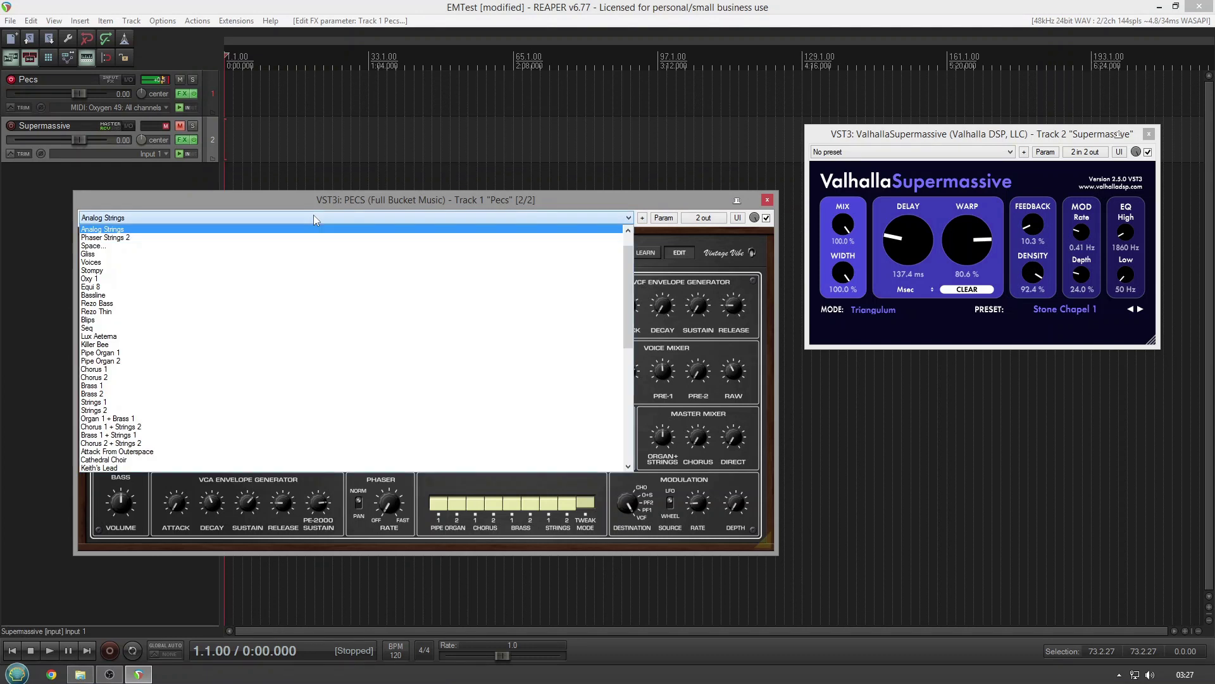
click(286, 249)
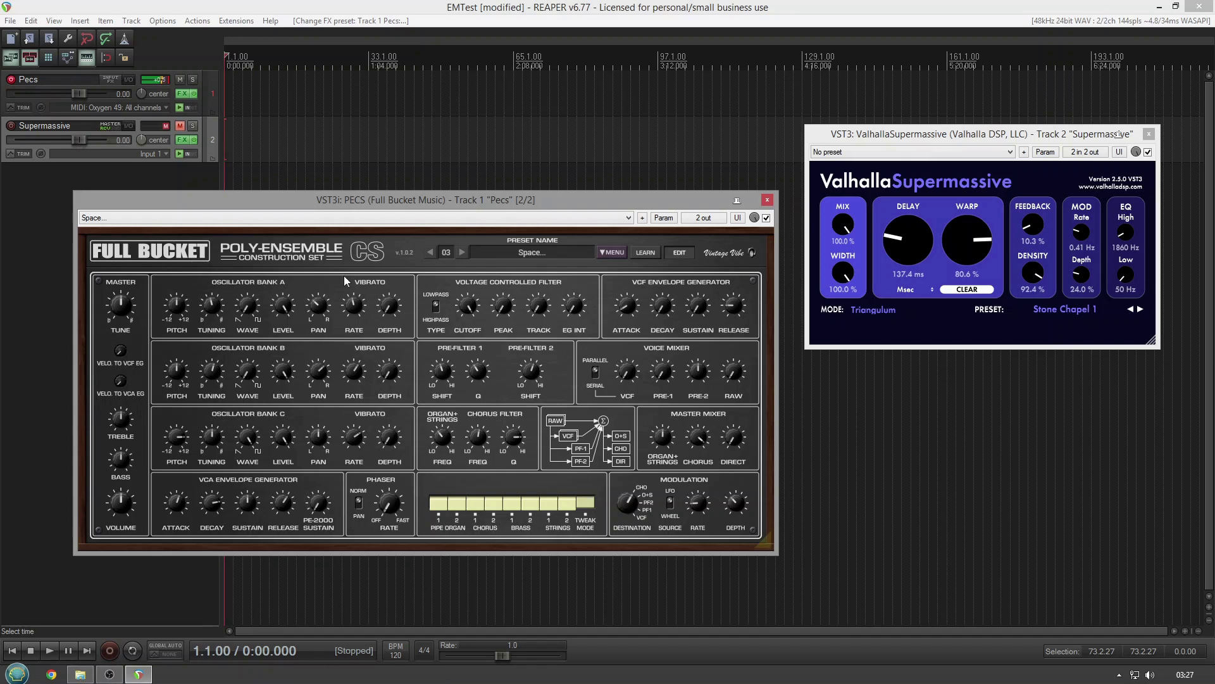
click(296, 218)
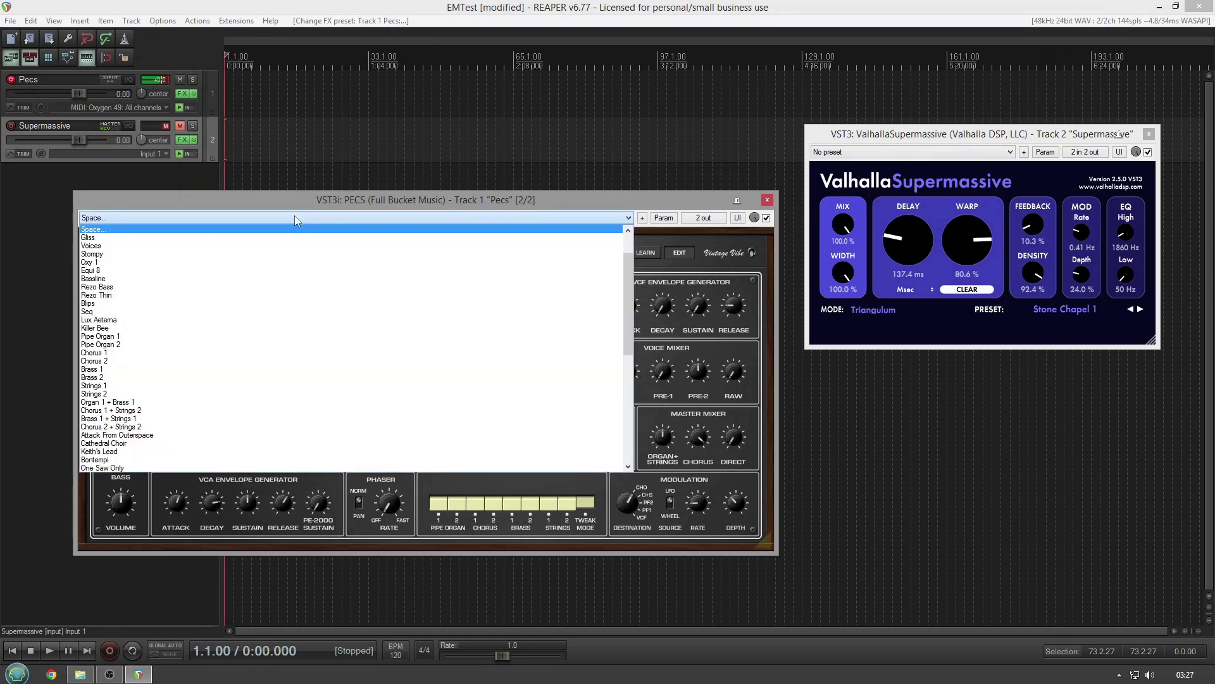
click(226, 262)
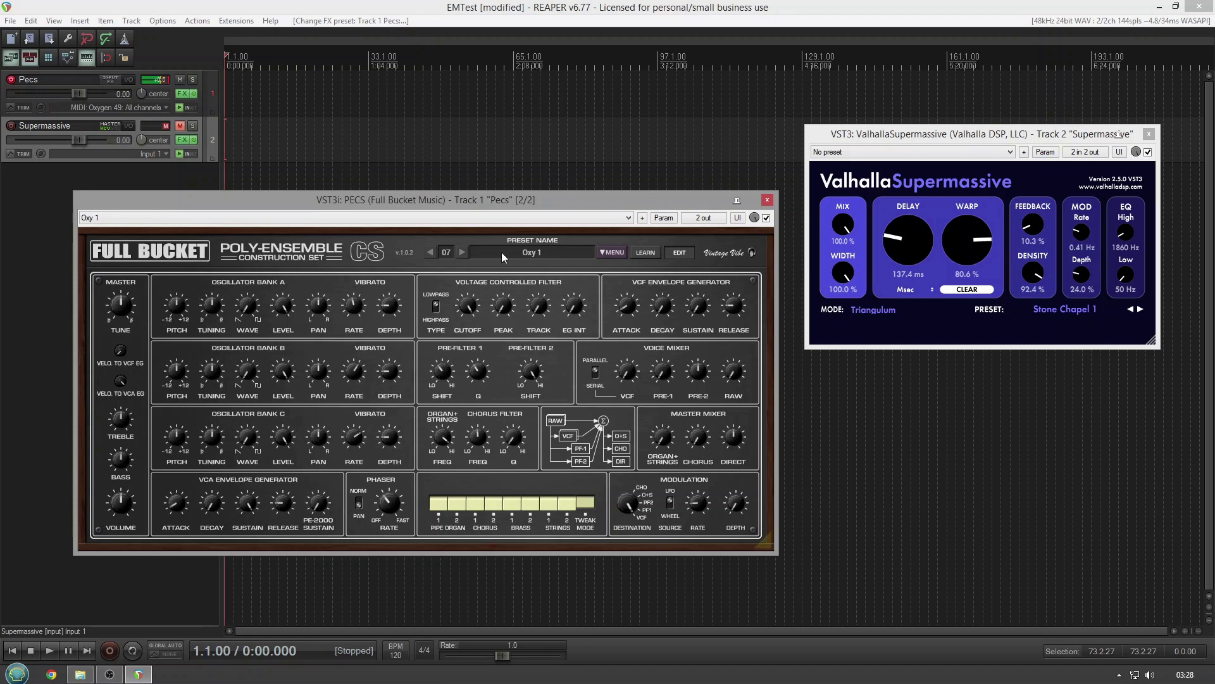
Step: Unmute the Supermassive track and load the Rezo Bass preset in PECS
click(180, 126)
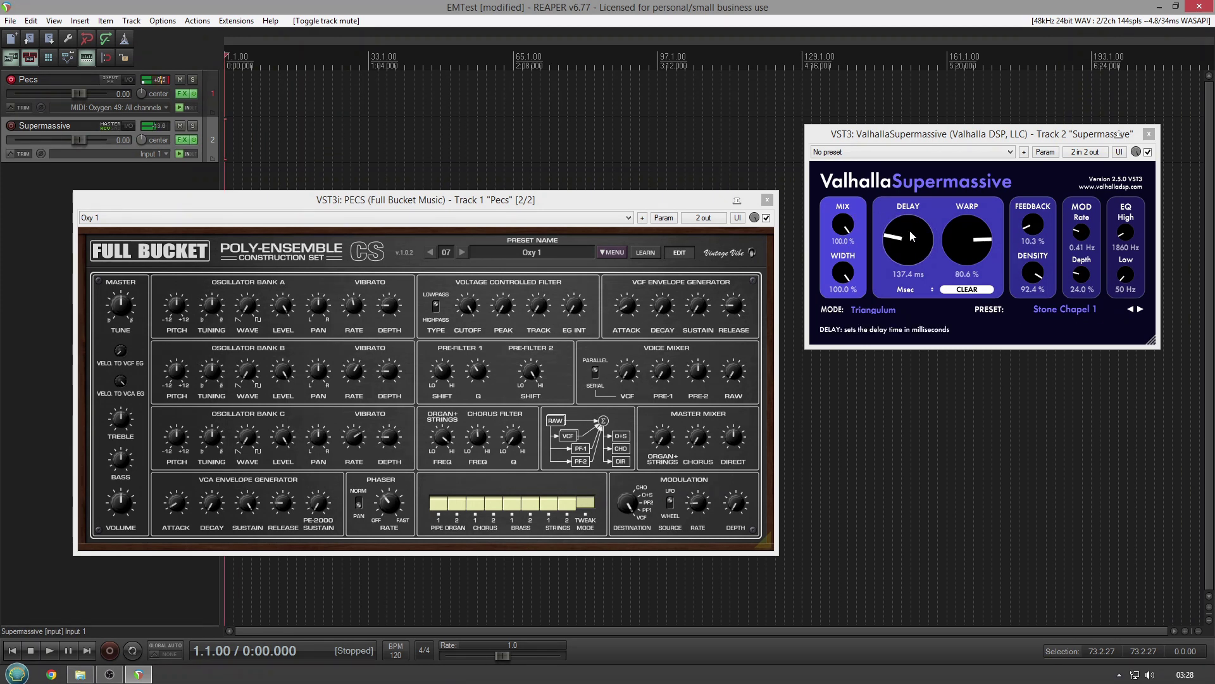
click(466, 216)
click(433, 255)
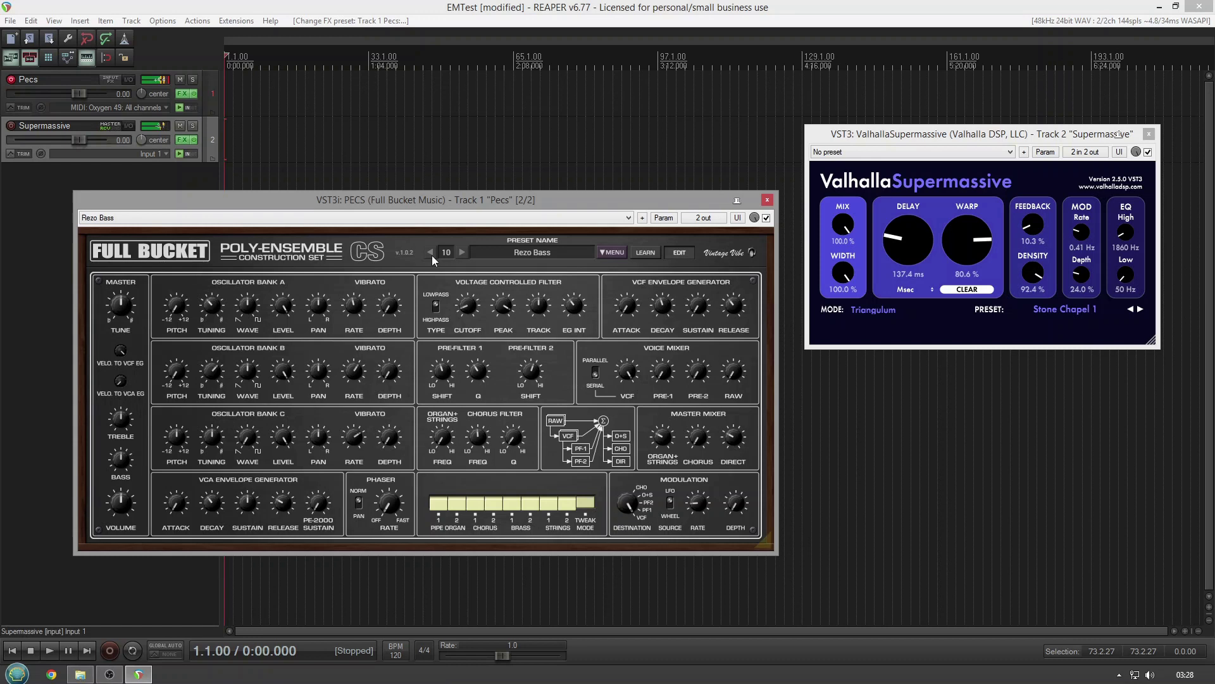
Step: Adjust the filter cutoff and the Oscillator Bank C wave of the Rezo Bass sound
mouse_move(468, 301)
drag(467, 295, 462, 280)
mouse_move(733, 305)
mouse_move(286, 486)
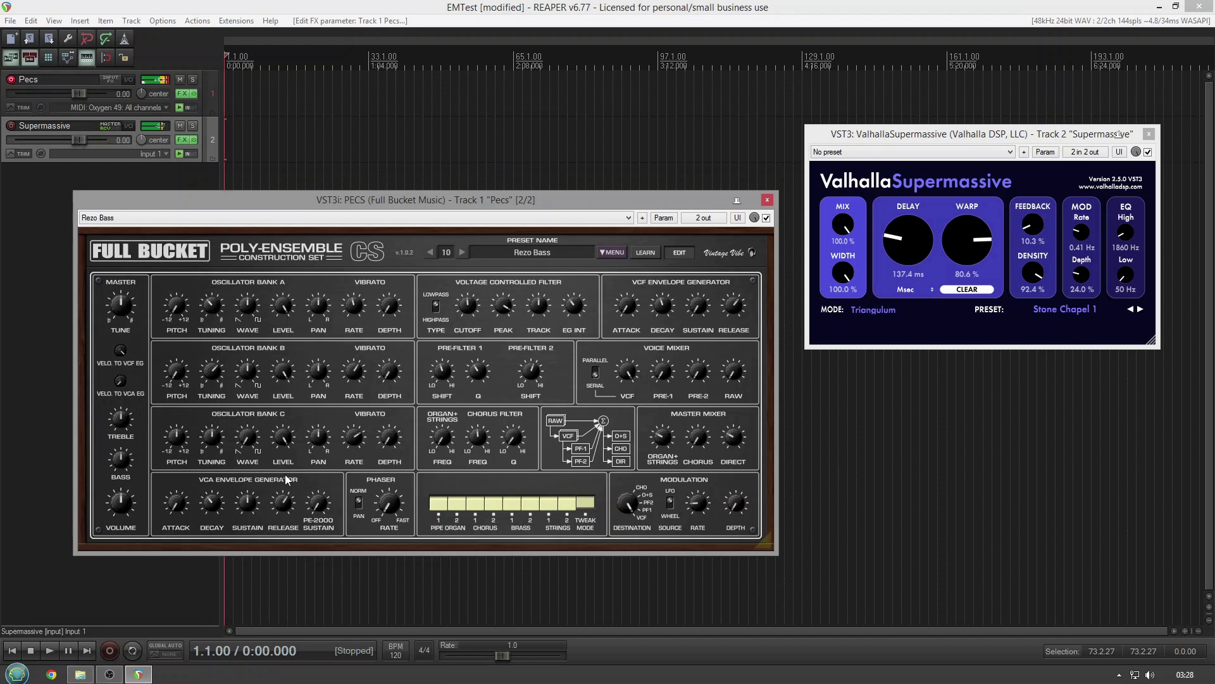
drag(248, 437, 249, 446)
mouse_move(244, 503)
mouse_move(476, 308)
mouse_move(504, 333)
Step: Load the Splashy Synth preset in ValhallaSupermassive and try the PECS filter cutoff with it
click(1085, 310)
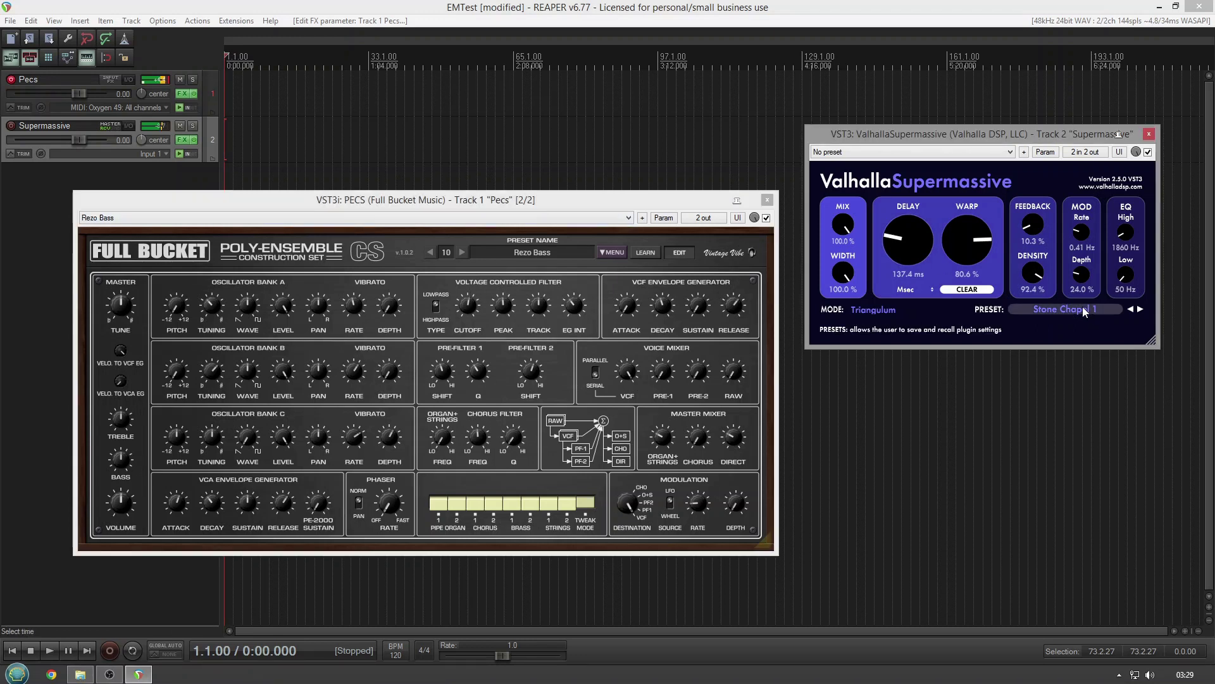
mouse_move(1066, 491)
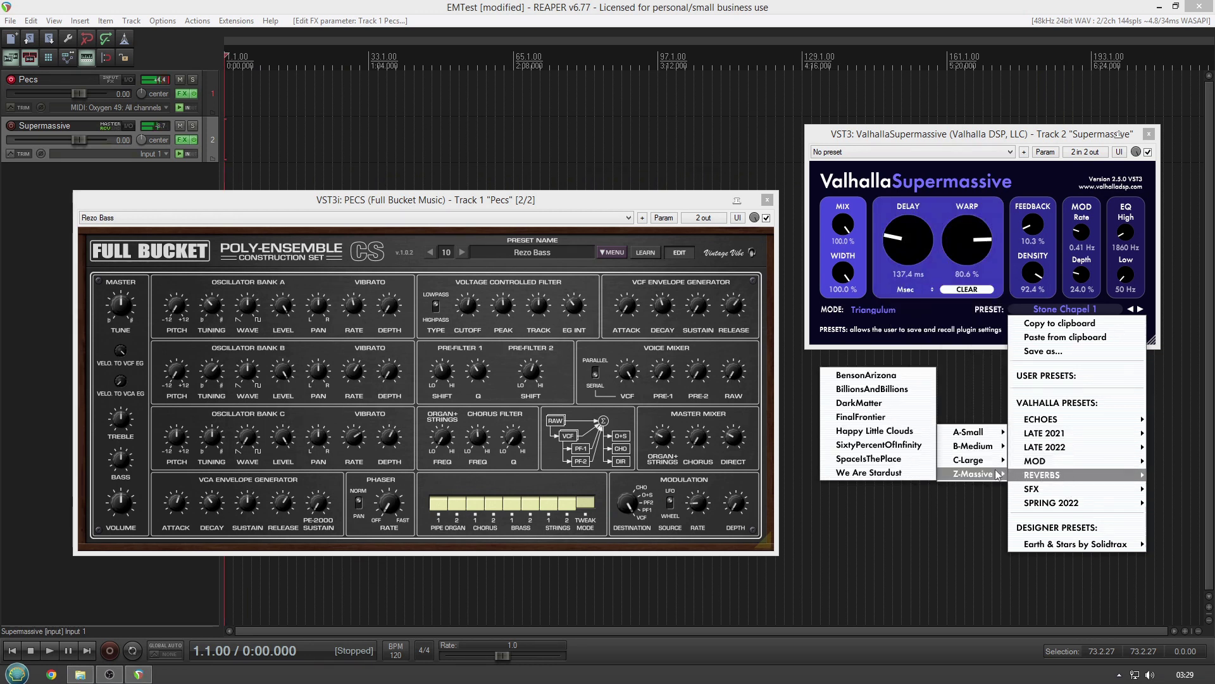
mouse_move(990, 460)
click(895, 442)
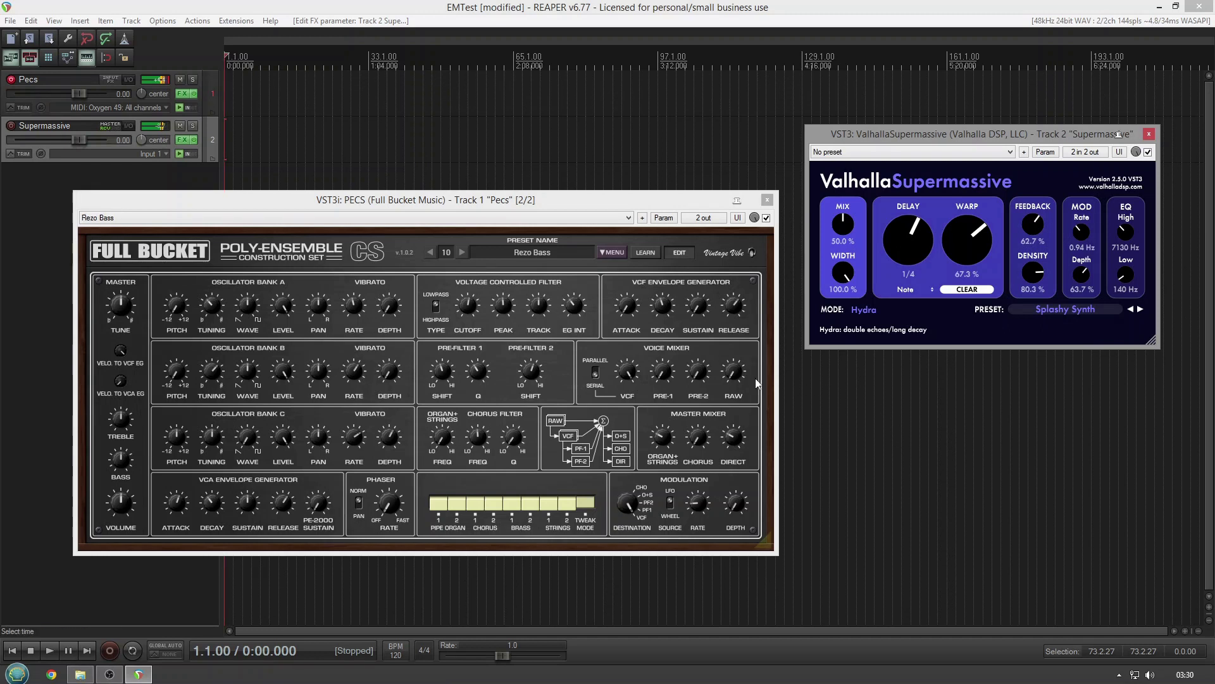
click(468, 307)
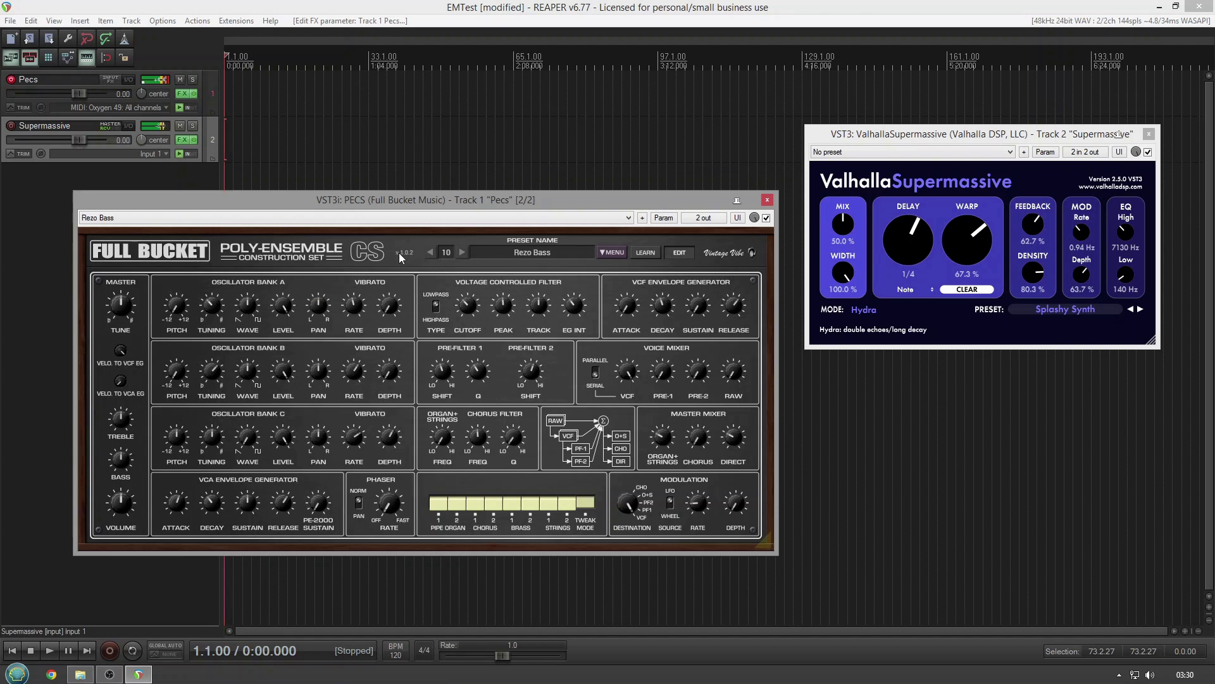
Step: Load the Chorus 1 preset in PECS and raise its PE-2000 sustain
click(302, 219)
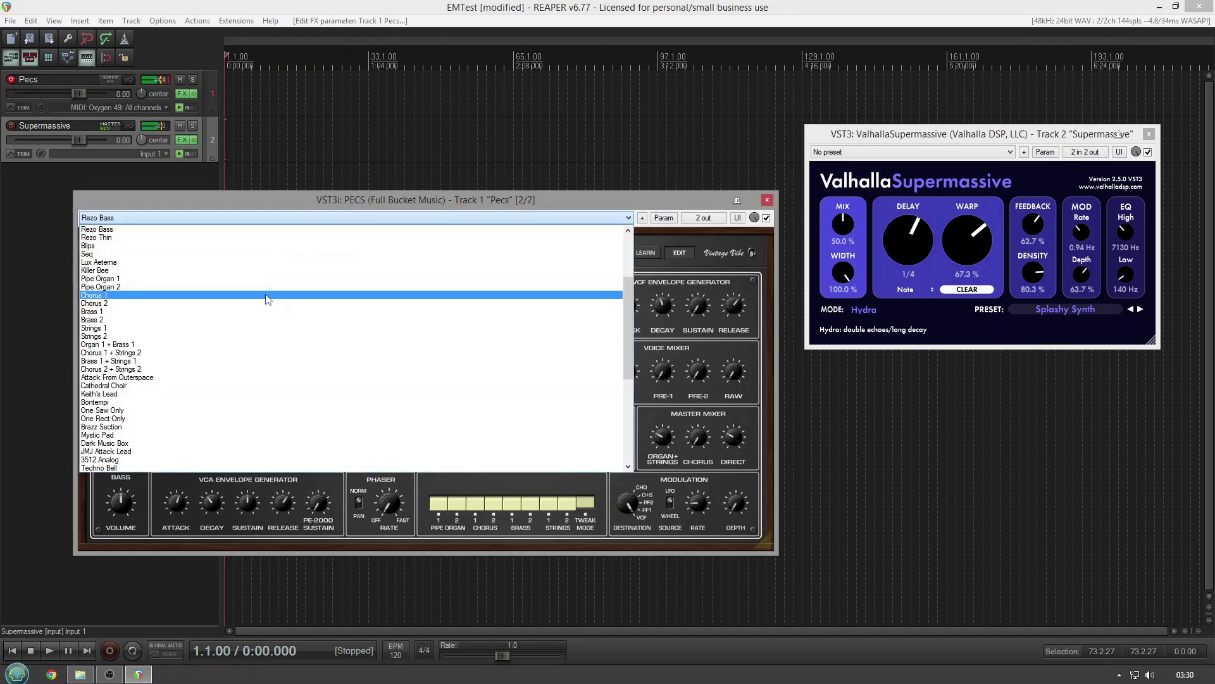
click(266, 295)
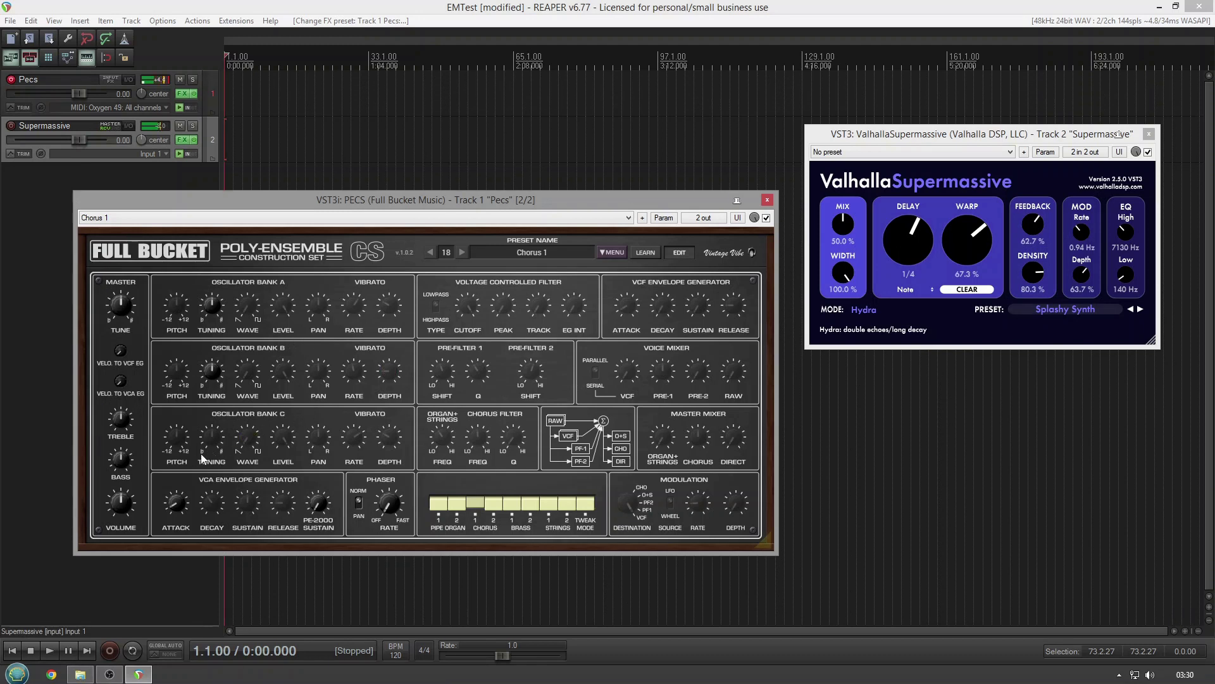
mouse_move(320, 504)
drag(320, 504, 318, 475)
mouse_move(394, 437)
mouse_move(203, 376)
mouse_move(251, 380)
mouse_move(357, 366)
Step: Load the Cathedral Choir preset in PECS and the massive reverb preset We Are Stardust in ValhallaSupermassive
click(233, 217)
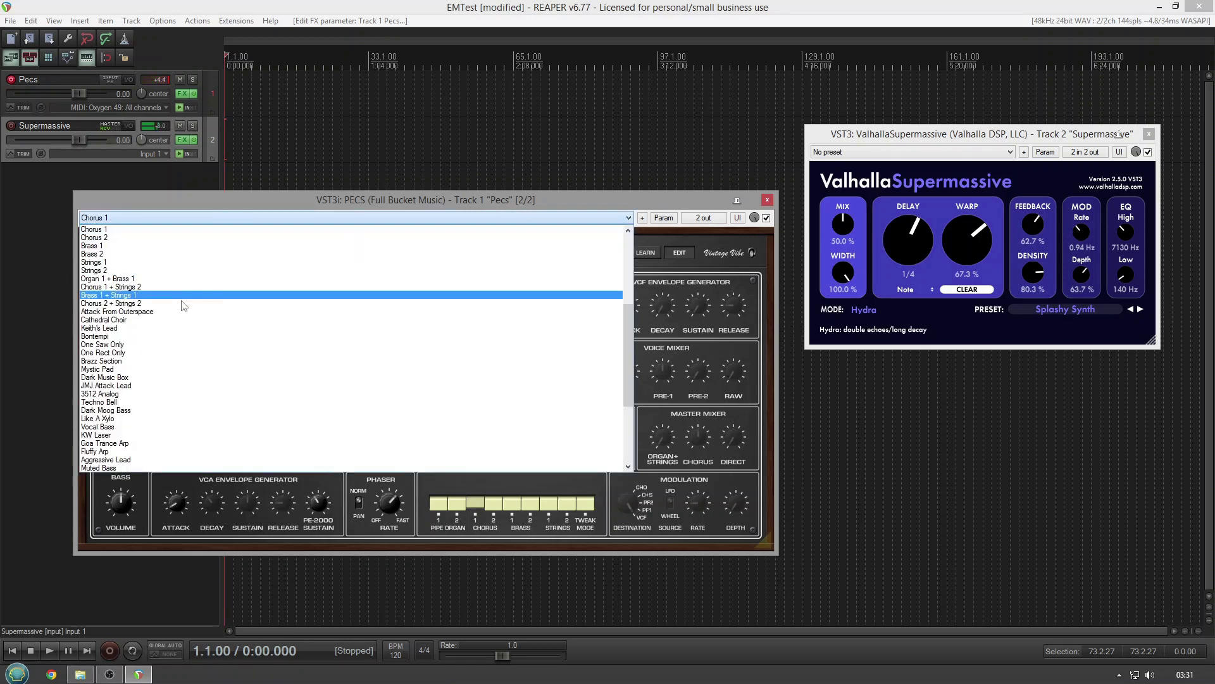
click(178, 322)
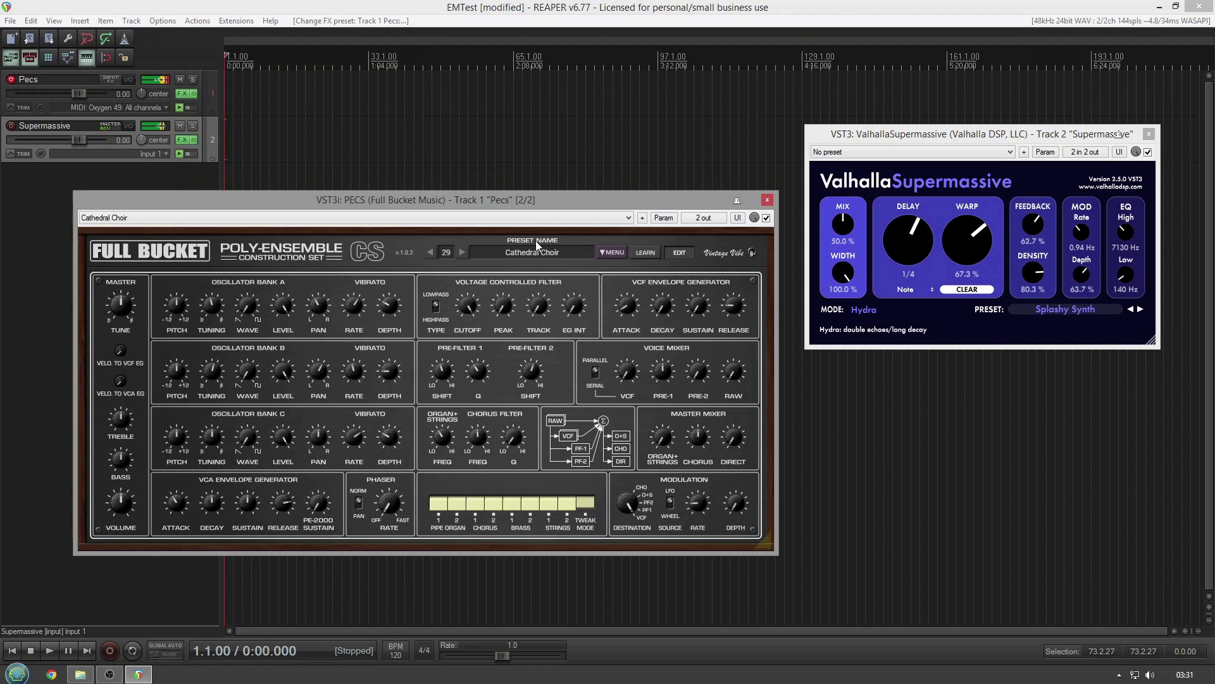
click(1057, 308)
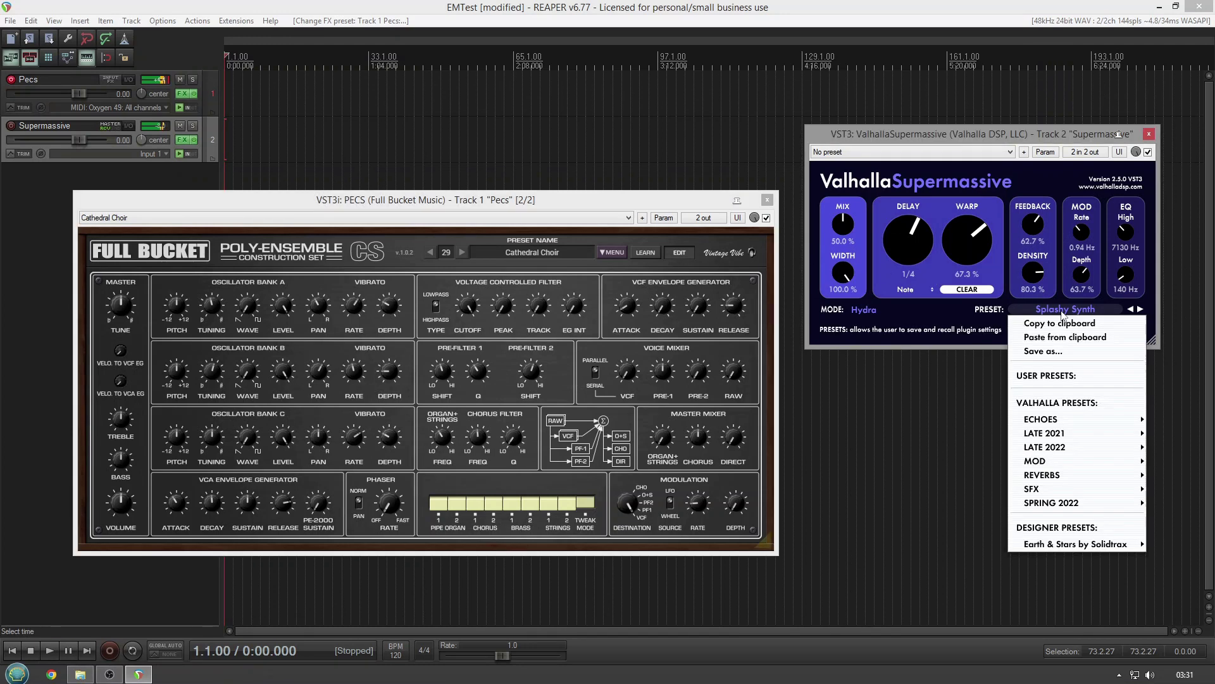
mouse_move(1083, 450)
mouse_move(1076, 475)
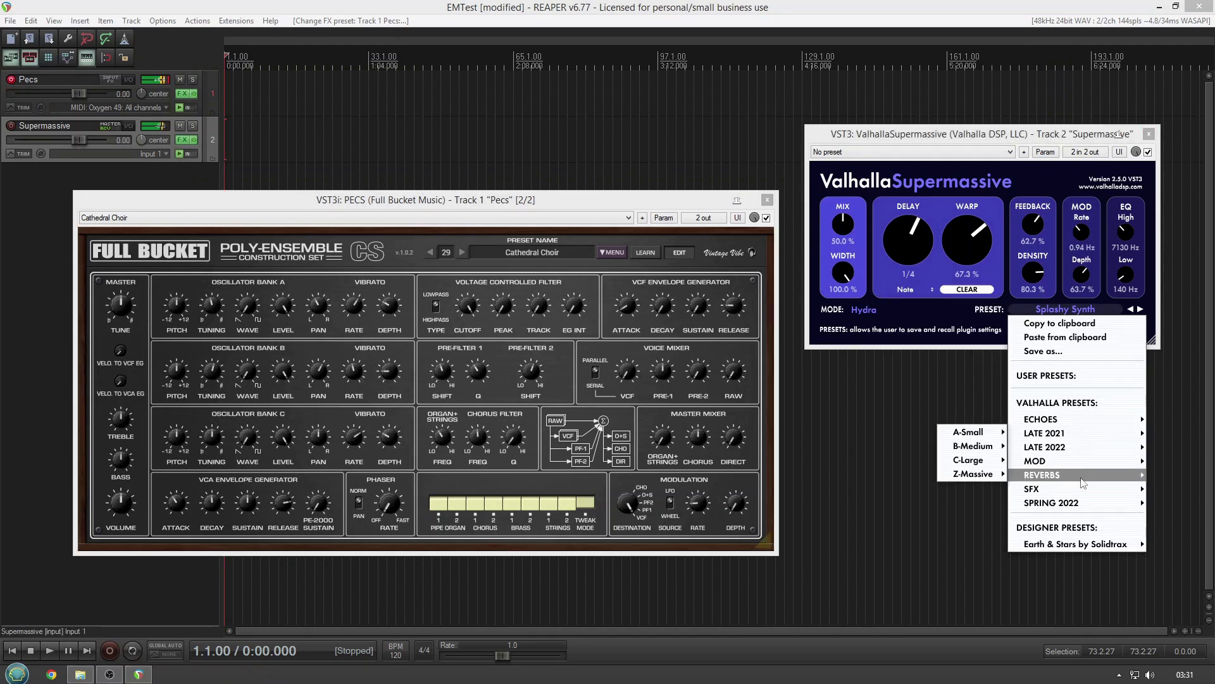
mouse_move(969, 474)
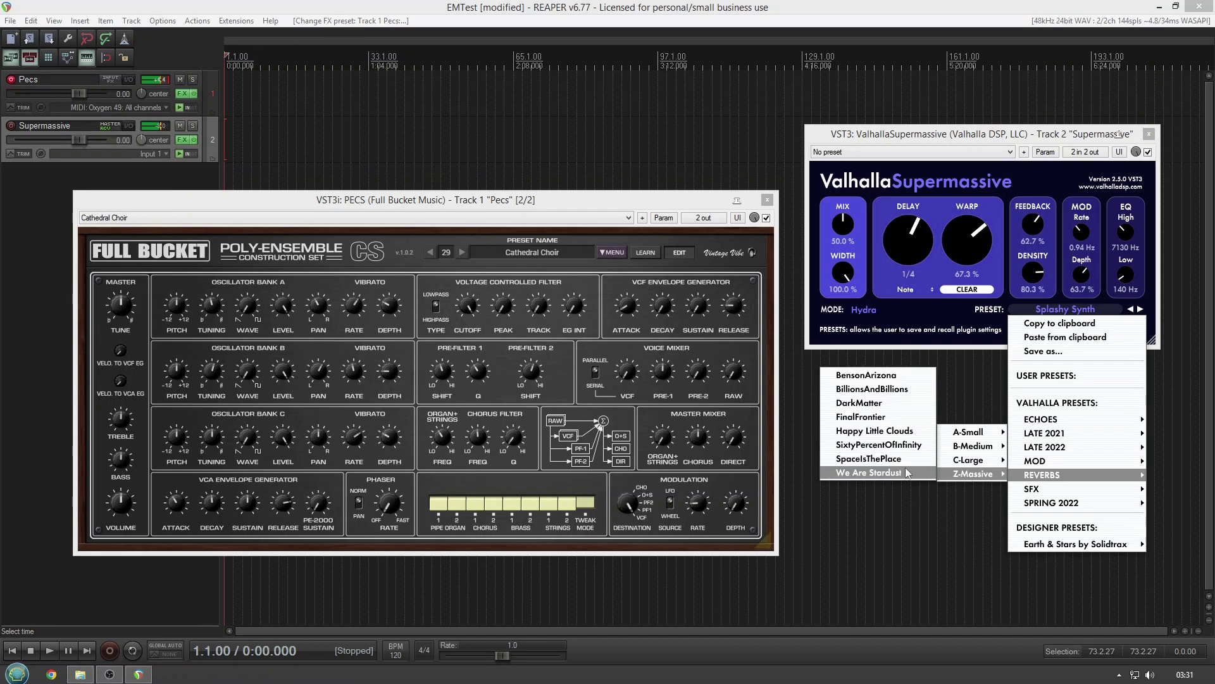
click(897, 474)
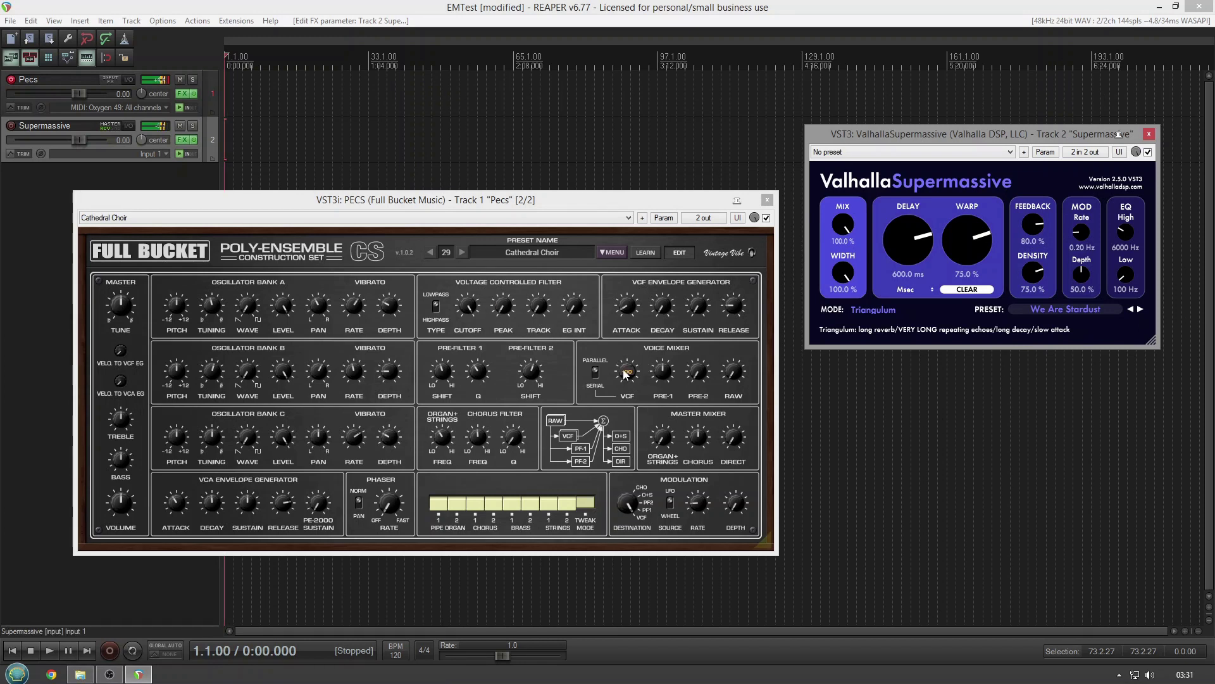
Step: Adjust the Cathedral Choir sound's voice mixer VCF level and its filter cutoff and peak
click(602, 374)
drag(628, 367, 628, 340)
drag(469, 308, 477, 350)
mouse_move(504, 307)
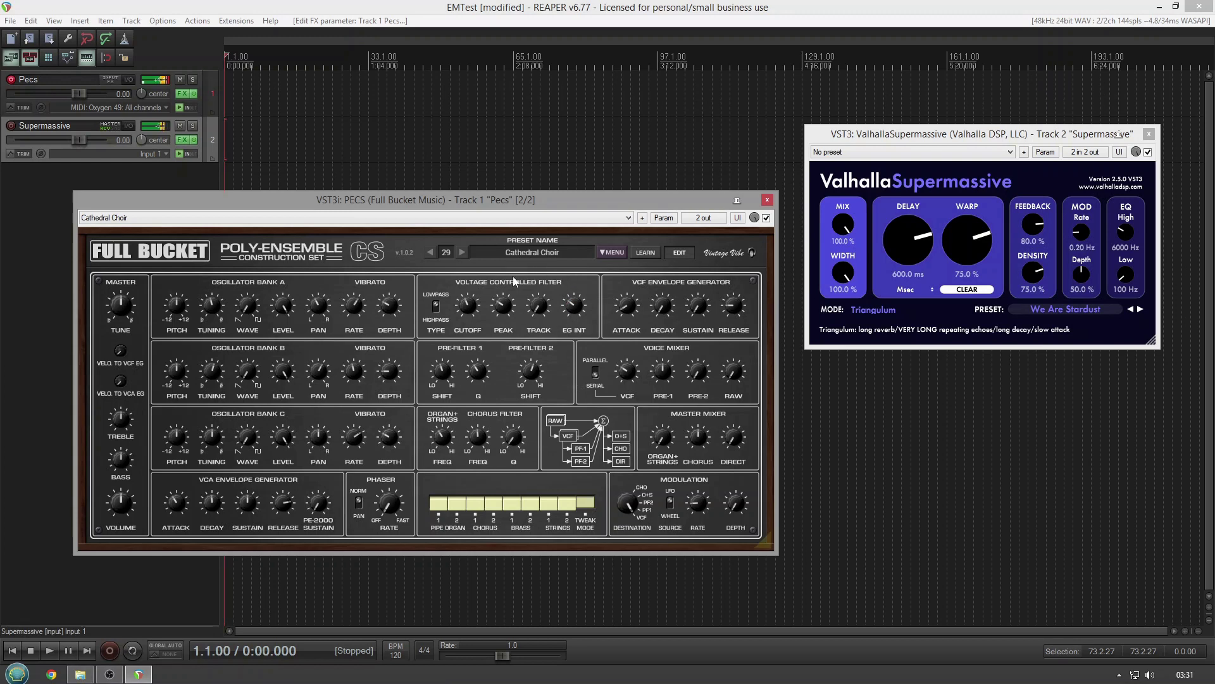
scroll(474, 306, up, 8)
Step: Load the Aggressive Lead preset in PECS and the guitar echo preset Soupy Eighth-note in ValhallaSupermassive
click(359, 219)
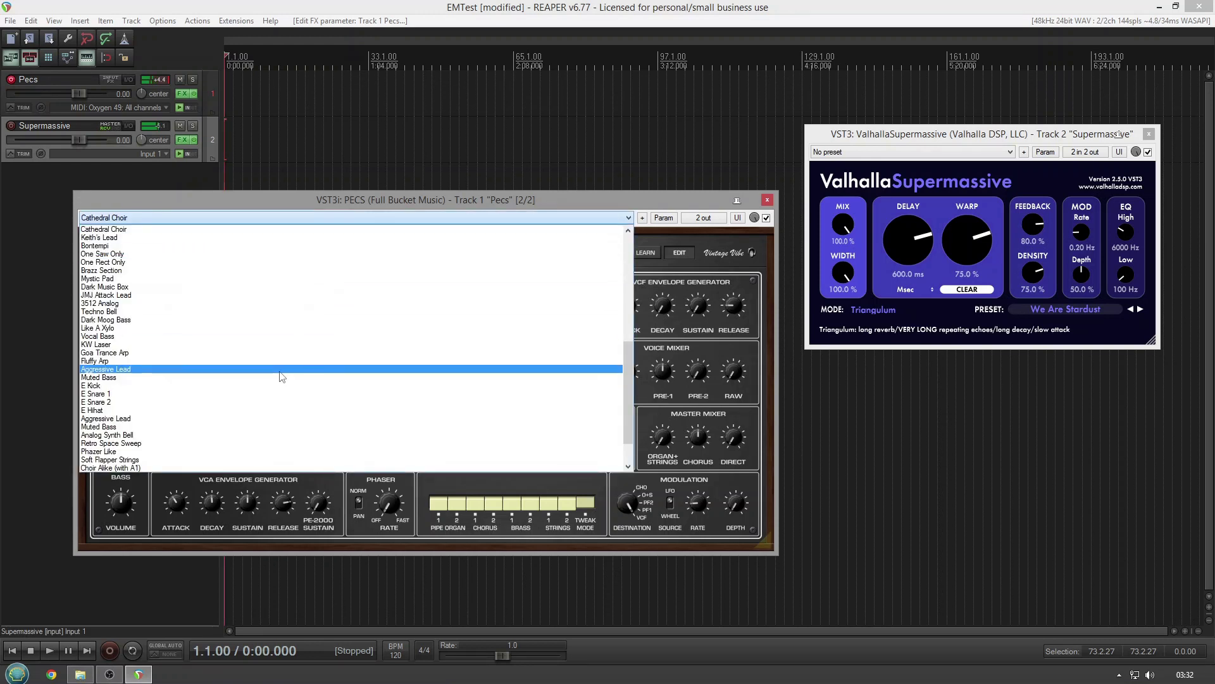
click(283, 370)
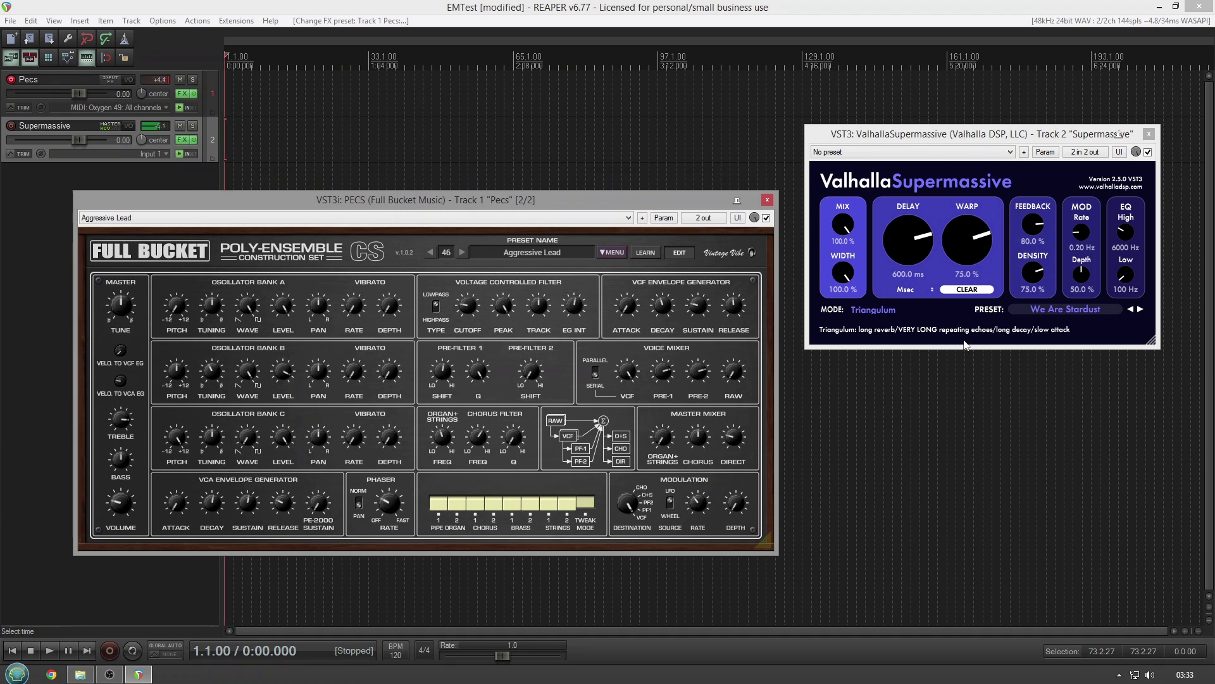
click(1034, 317)
click(1033, 310)
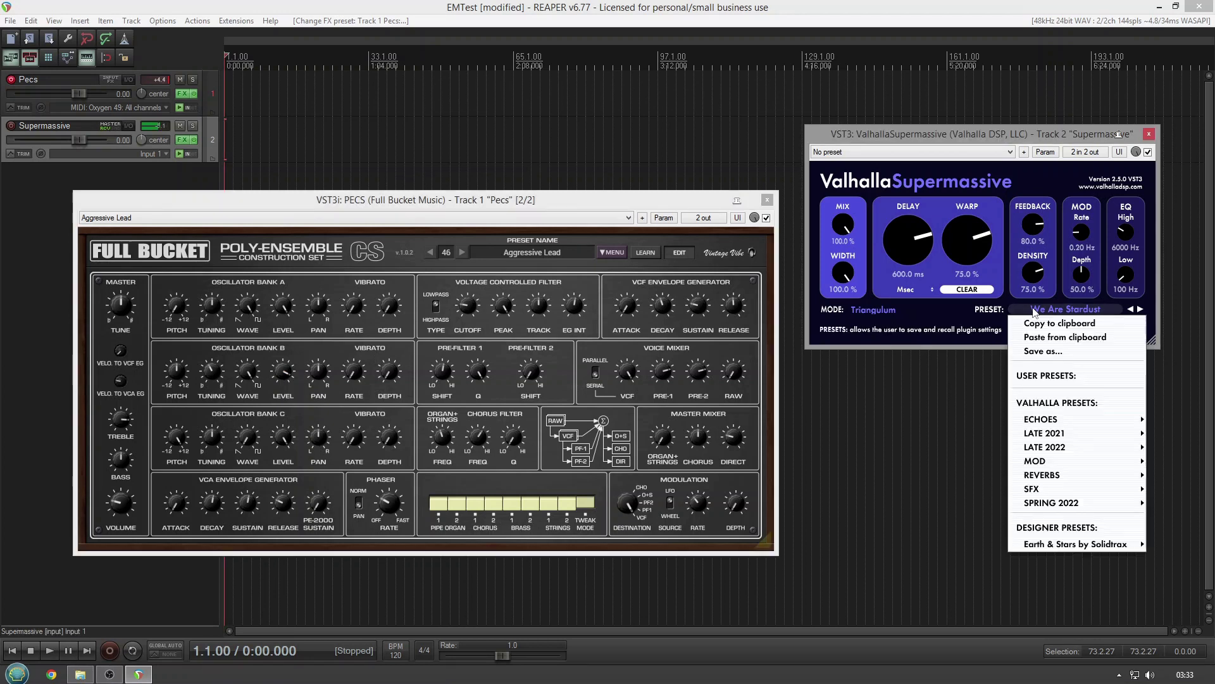
mouse_move(1044, 420)
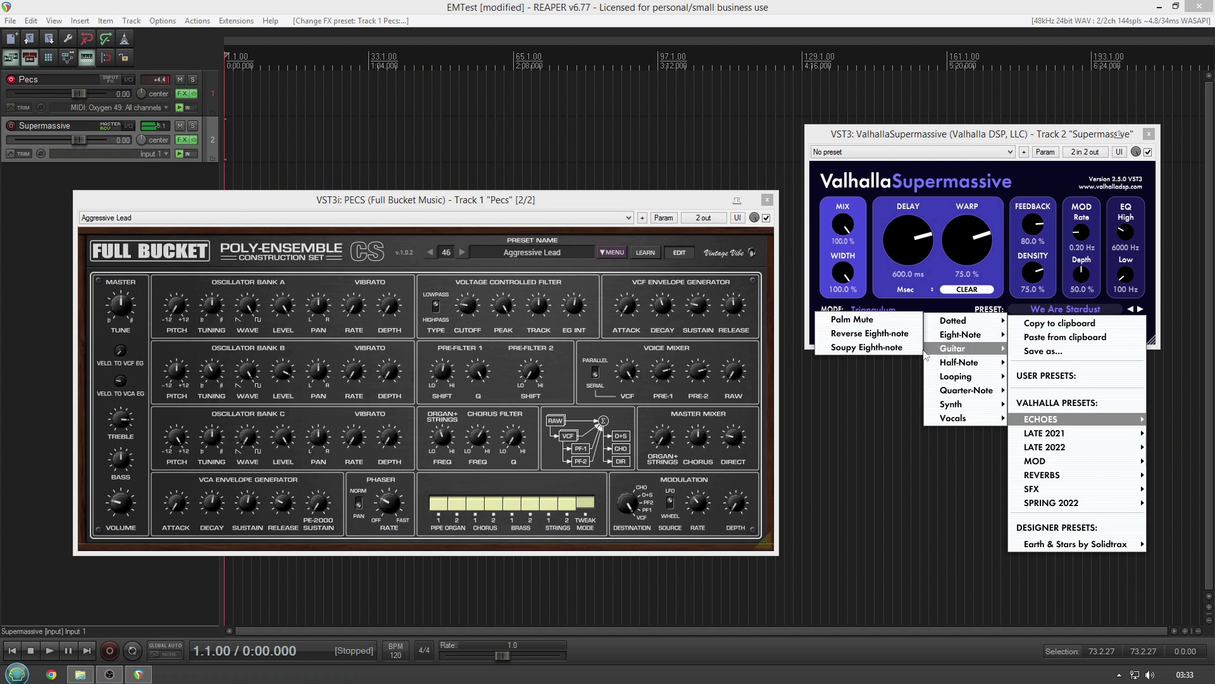
click(905, 354)
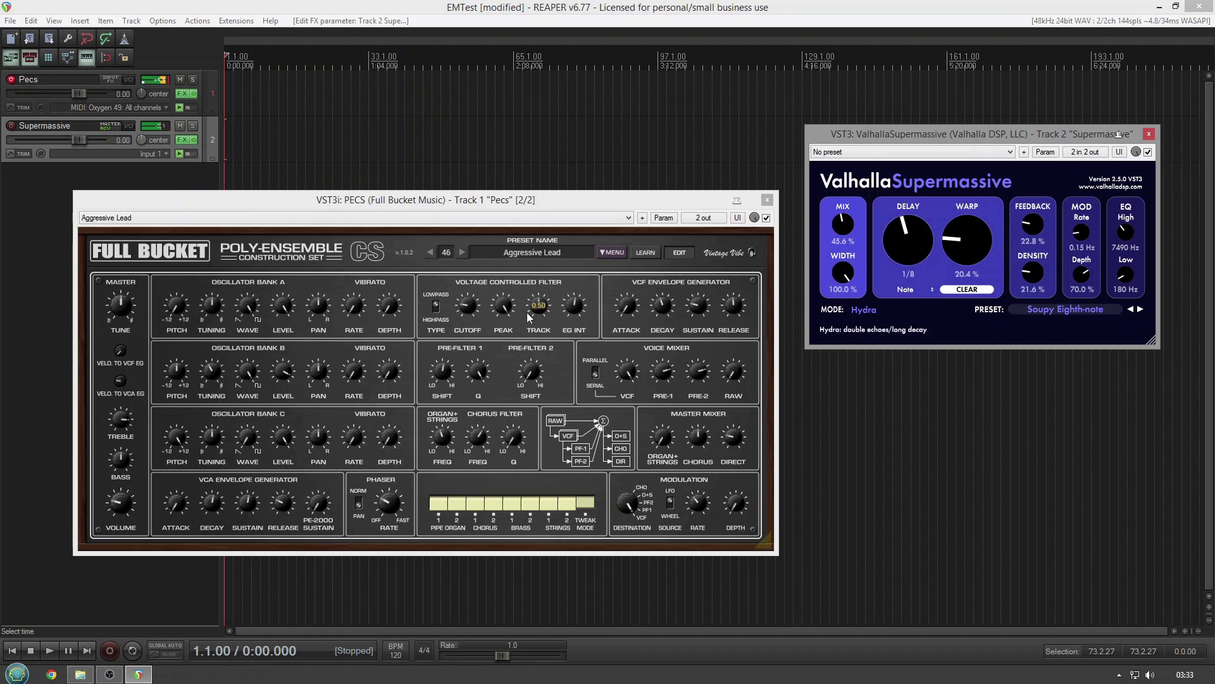
Step: Adjust the voice mixer's VCF level for the Aggressive Lead sound
mouse_move(474, 316)
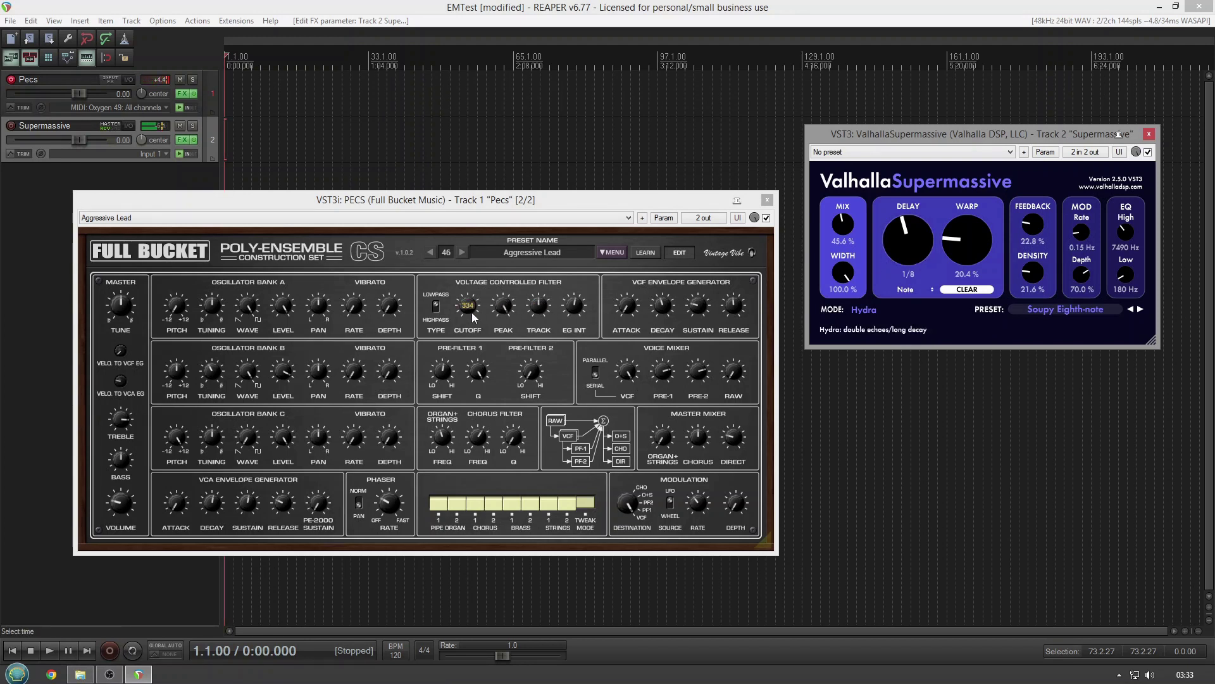
click(625, 374)
drag(625, 373, 626, 380)
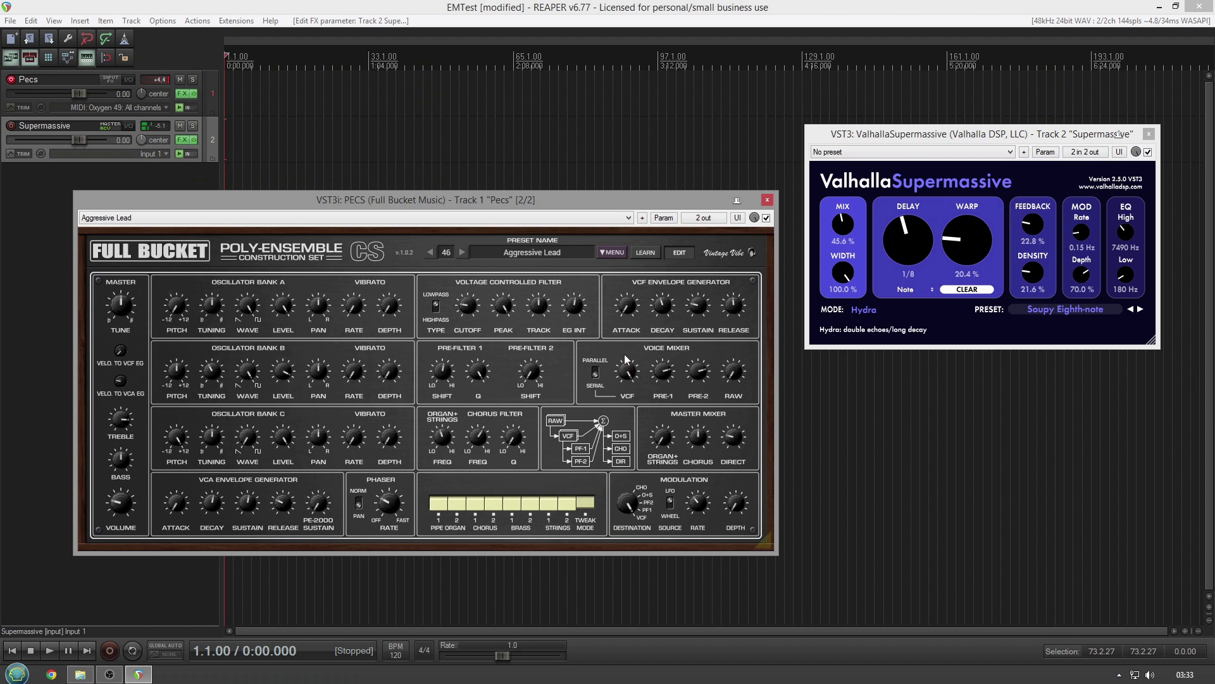
mouse_move(504, 310)
mouse_move(182, 493)
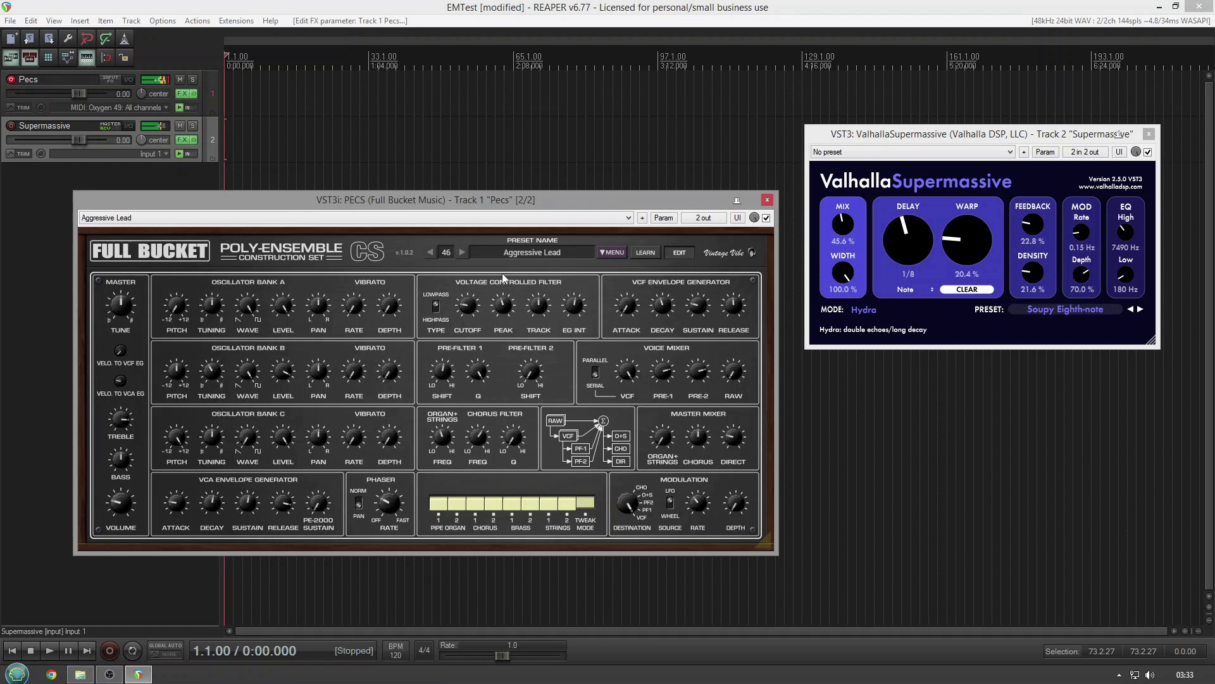
mouse_move(465, 310)
Step: Load the Soft Flapper Strings preset in PECS
click(142, 219)
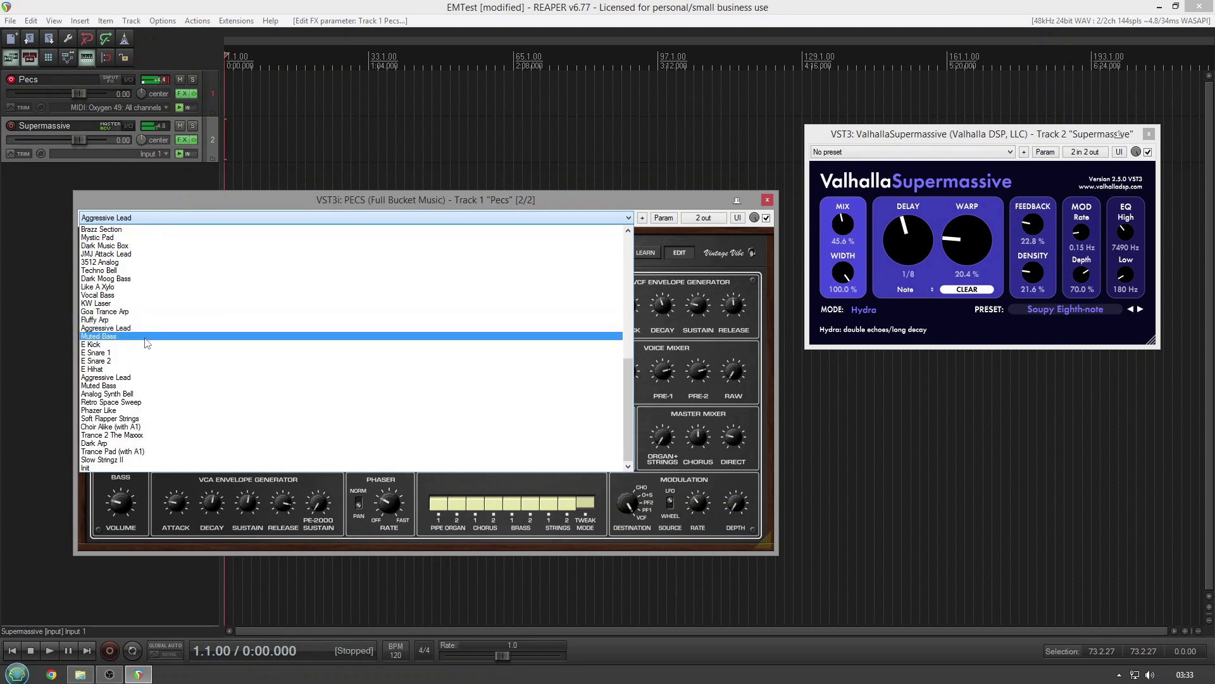
click(161, 419)
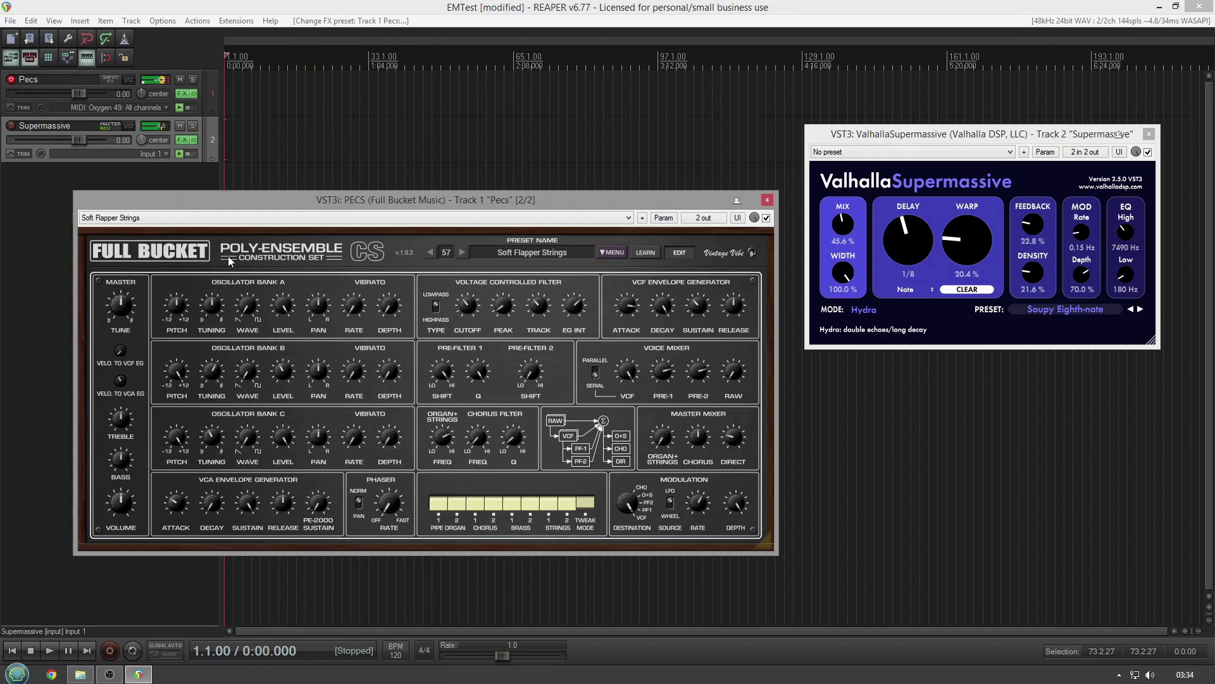
Step: Load the Trance Pad (with A1) preset in PECS and the Spring 2022 preset Subtle8thEchoVerb in ValhallaSupermassive
click(207, 218)
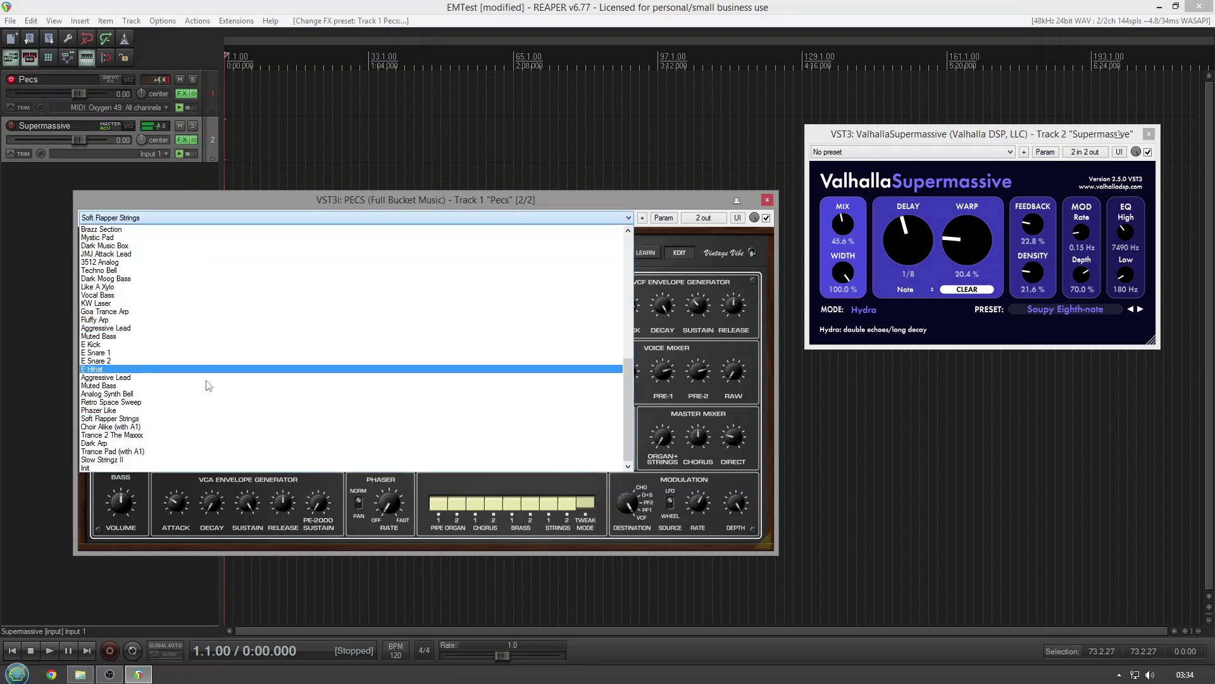
click(190, 451)
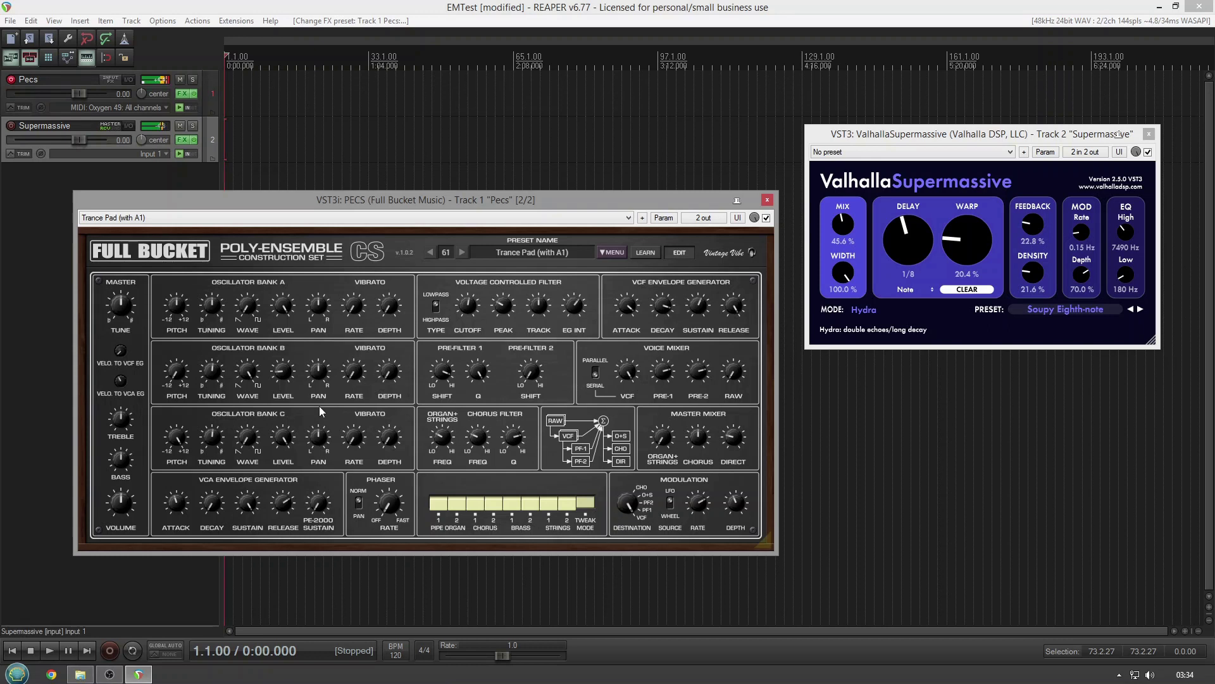
click(1035, 310)
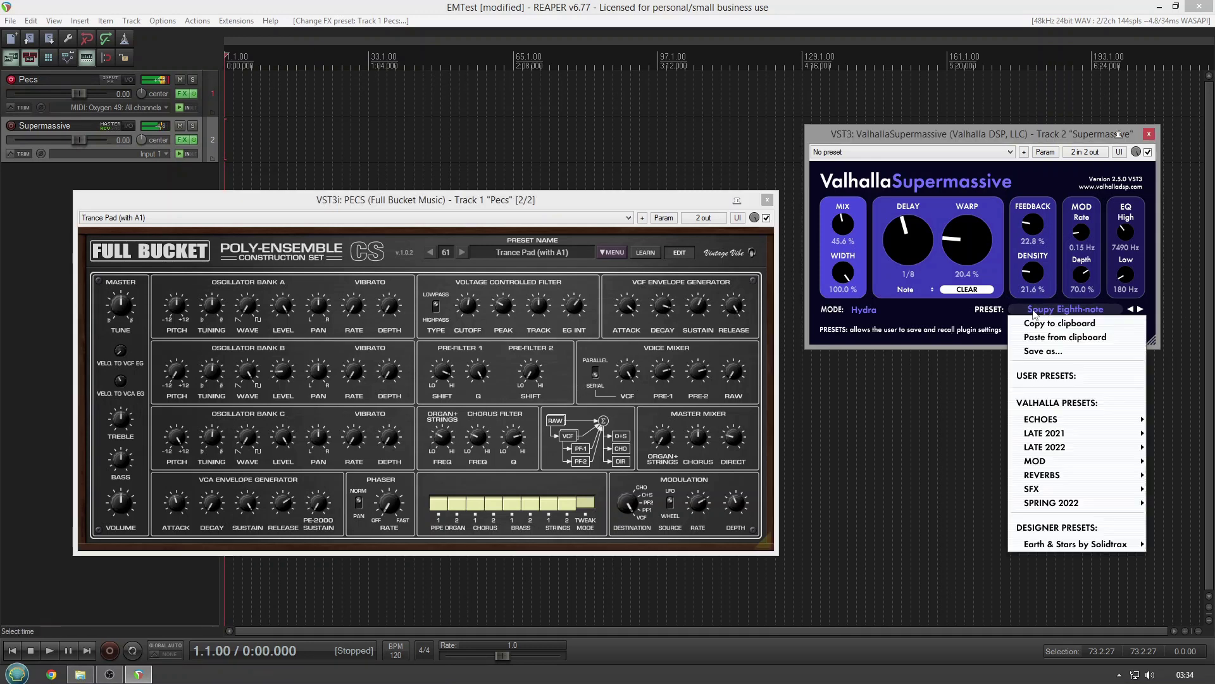
mouse_move(1052, 503)
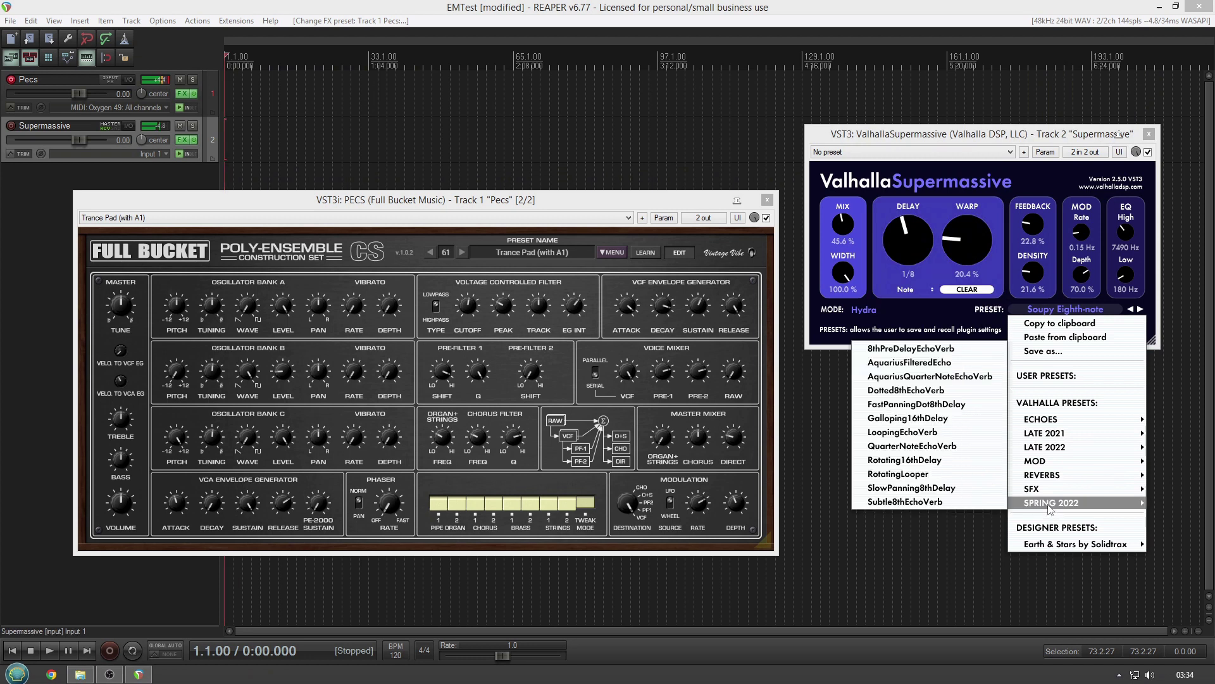
click(955, 500)
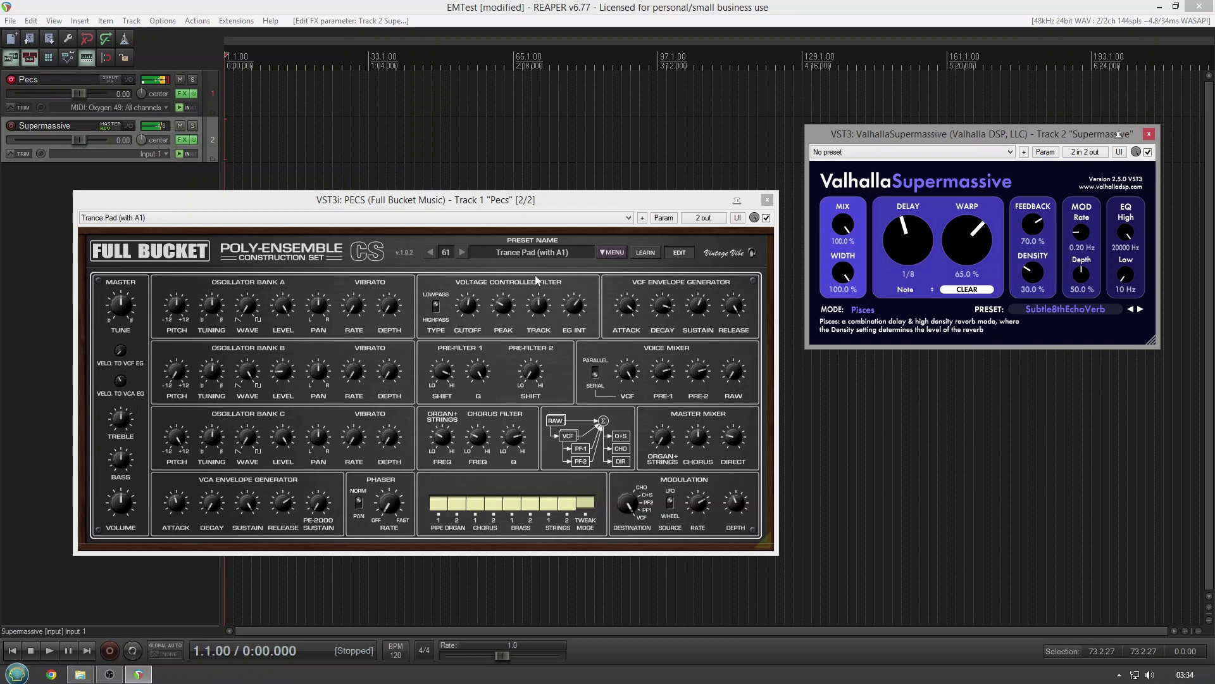
Step: Load the Dark Arp preset in PECS and adjust its VCA envelope release
click(554, 219)
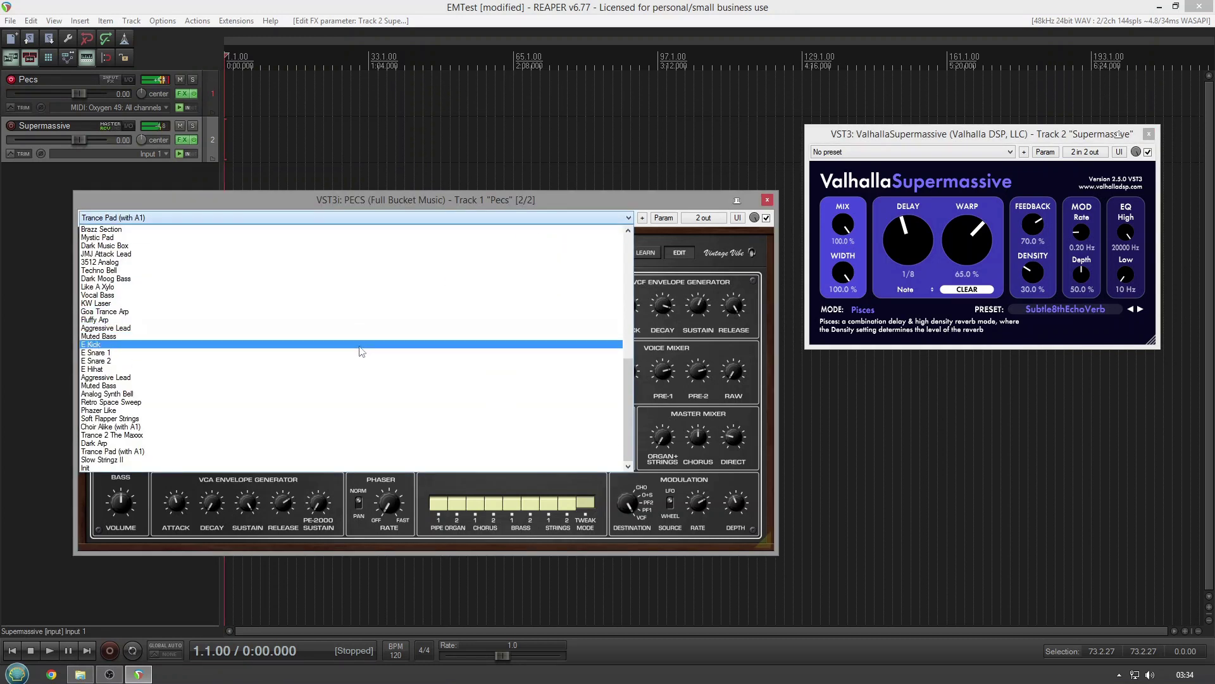
click(306, 443)
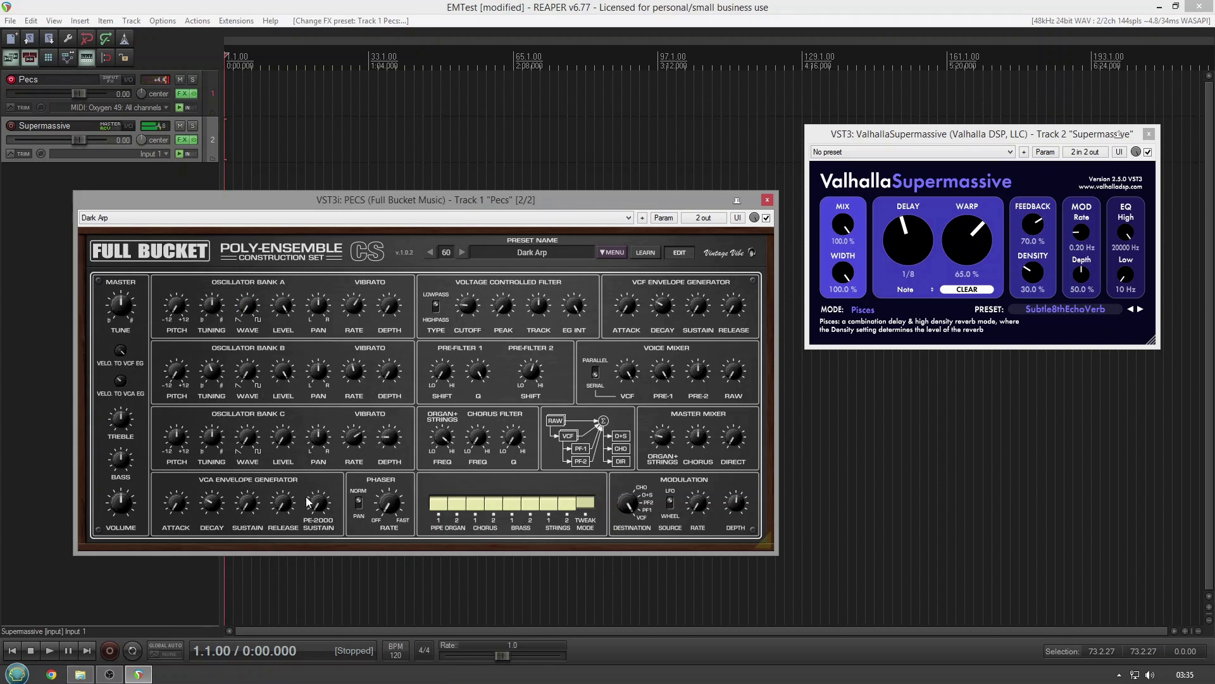
mouse_move(286, 506)
drag(286, 506, 280, 443)
mouse_move(243, 505)
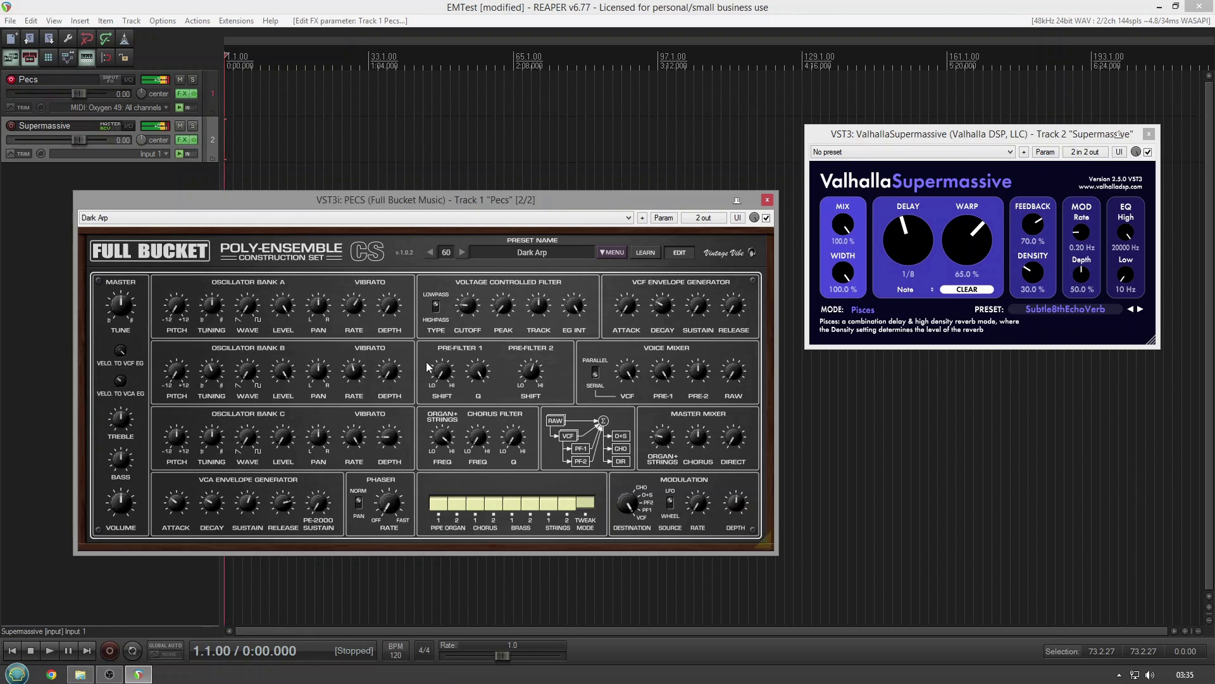
mouse_move(467, 303)
mouse_move(283, 511)
drag(282, 510, 282, 513)
Step: Load the Z-Massive reverb preset SpaceIsThePlace in ValhallaSupermassive
click(1048, 315)
click(1048, 315)
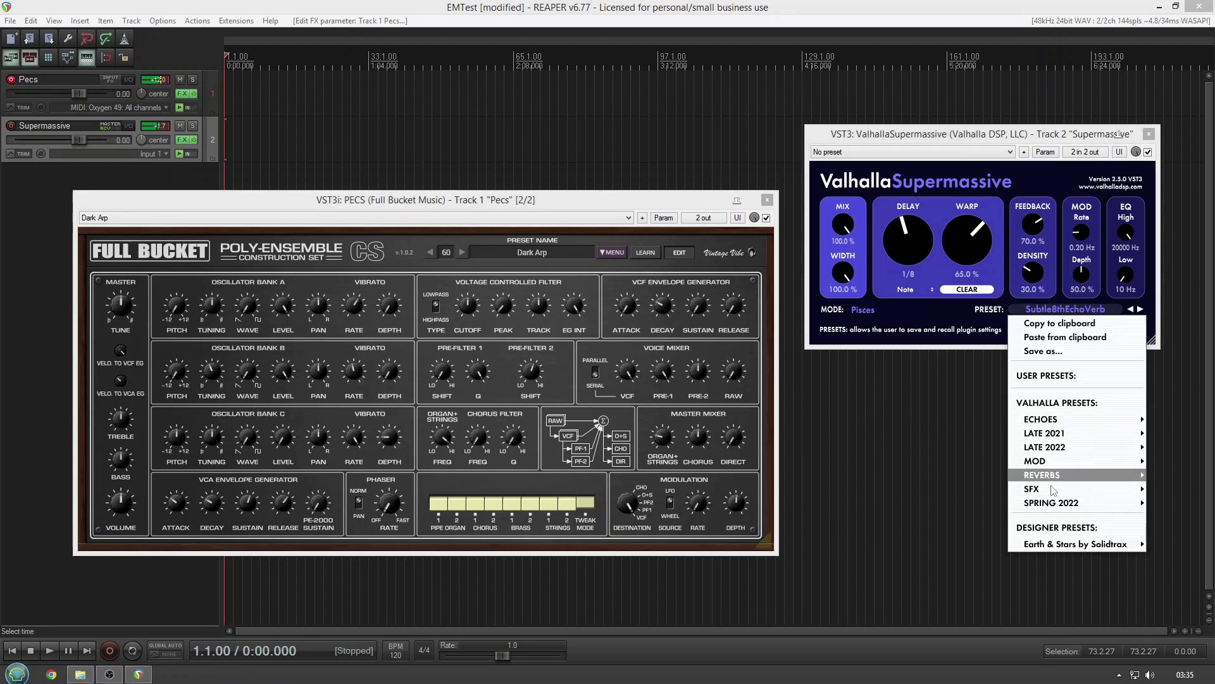
mouse_move(1048, 473)
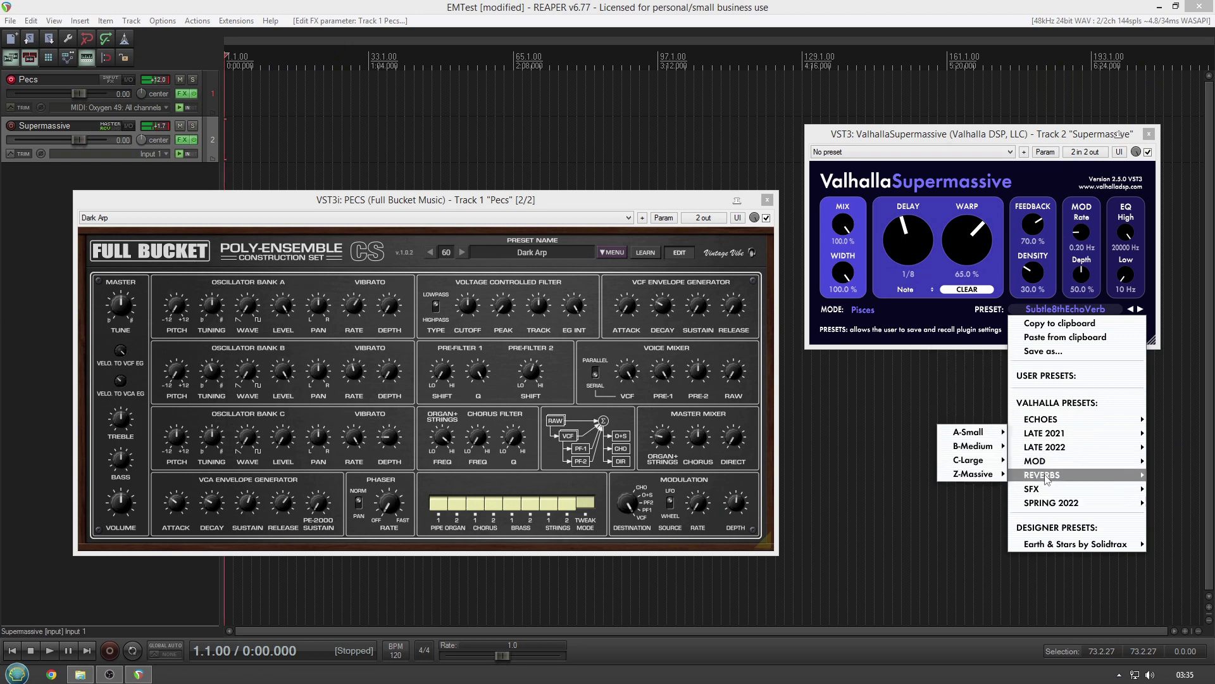
mouse_move(978, 473)
click(911, 458)
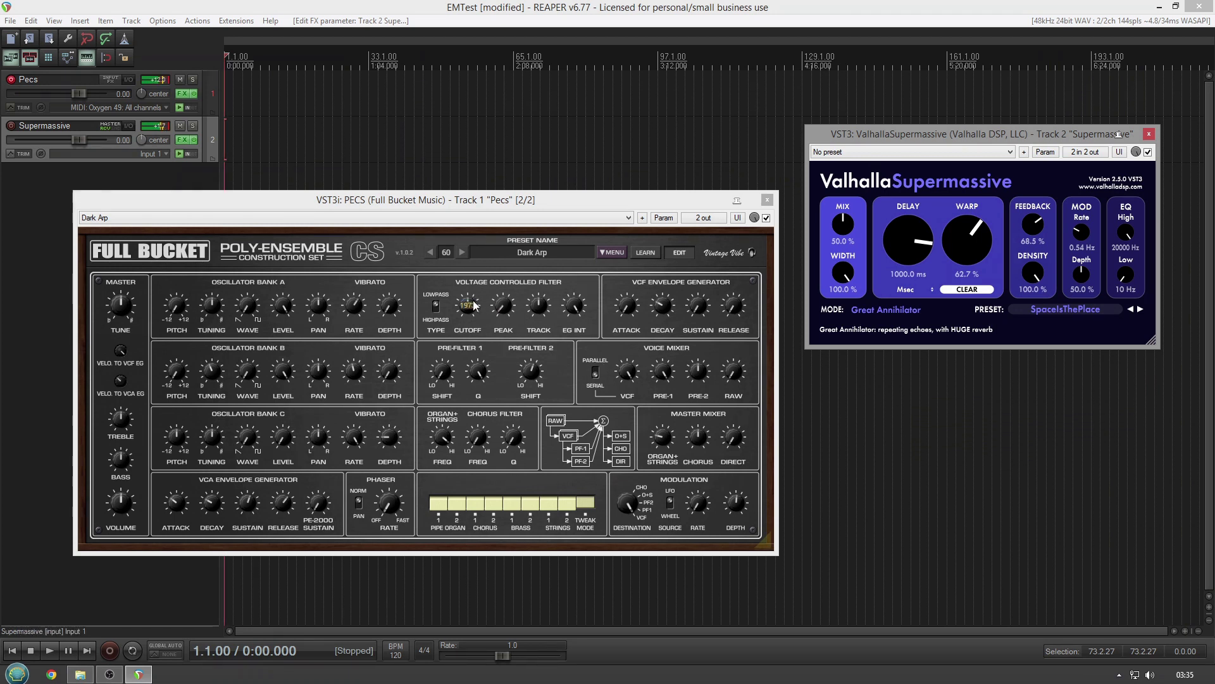
Step: Lower the Dark Arp sound's voltage controlled filter cutoff to about 652
click(476, 316)
drag(476, 316, 477, 319)
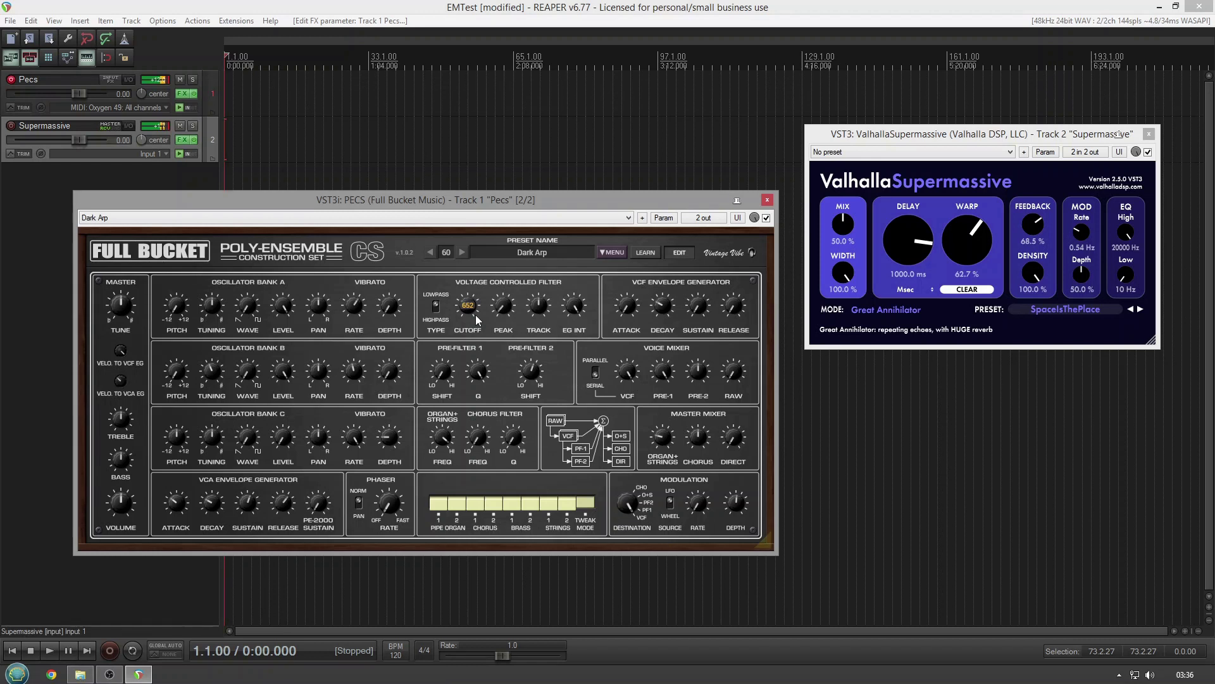
click(521, 252)
Step: Load the Like A Xylo preset in PECS
click(339, 218)
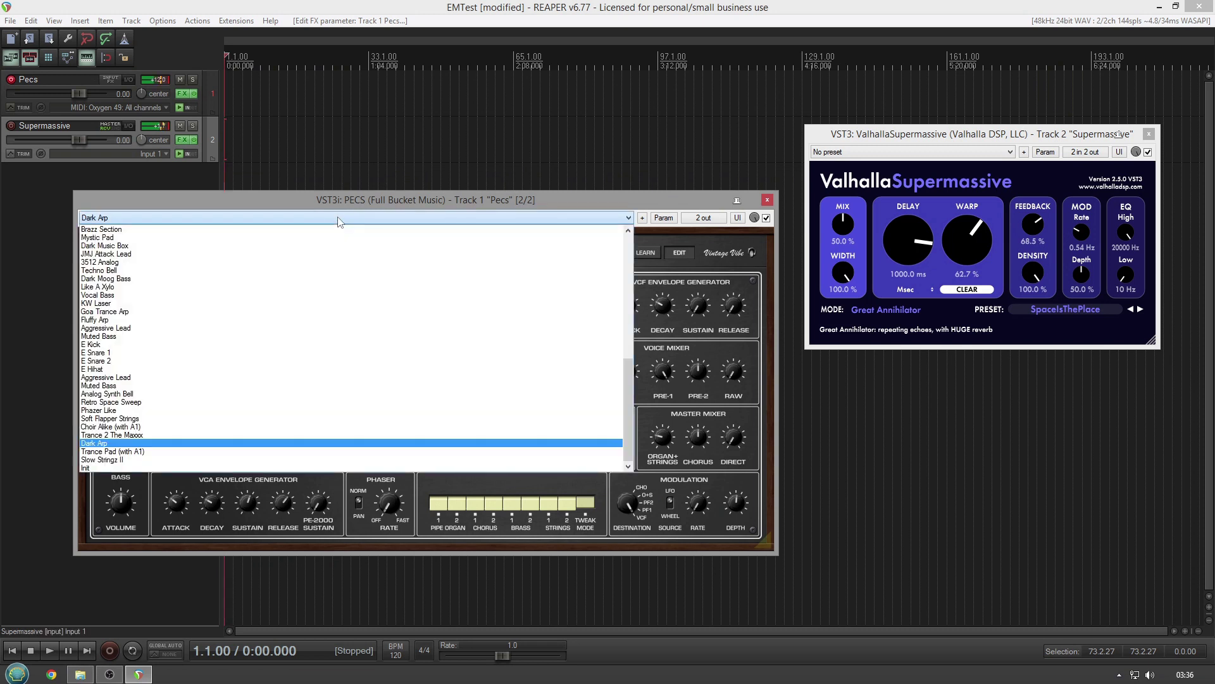
click(264, 287)
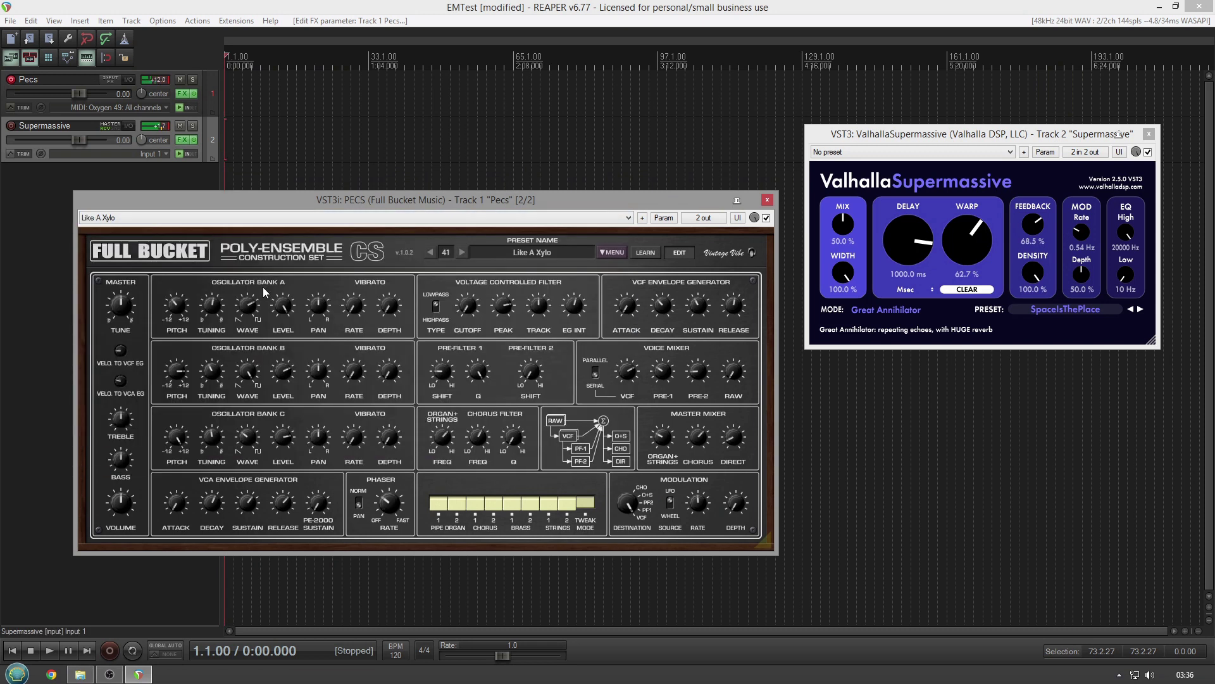